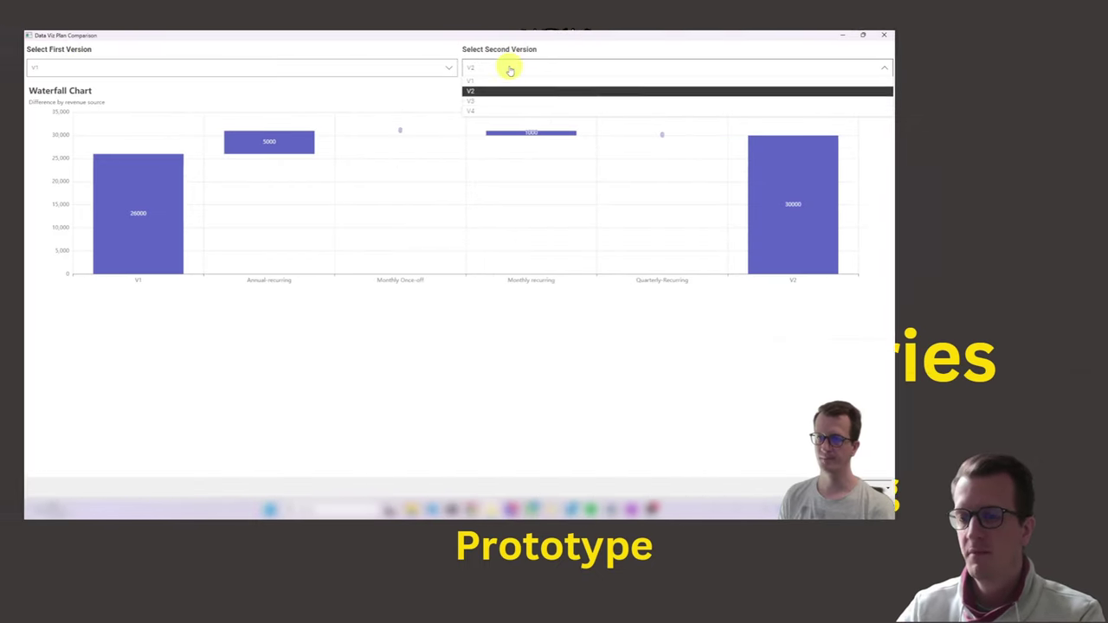
Set the waterfall chart's second version to V3 and first version to V4.
click(511, 89)
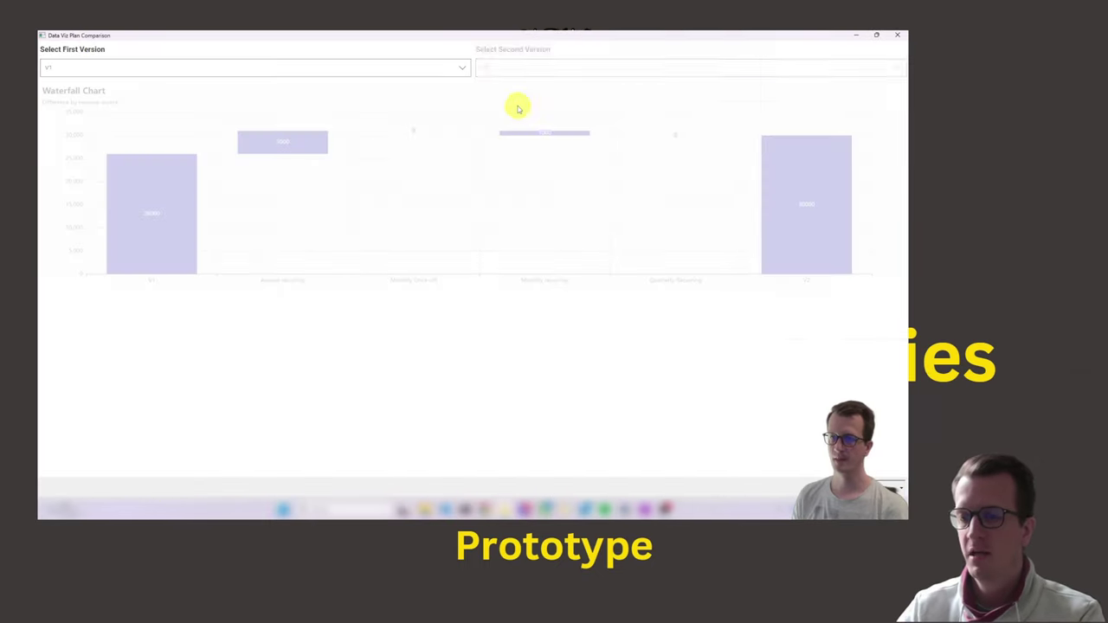
click(459, 68)
click(426, 109)
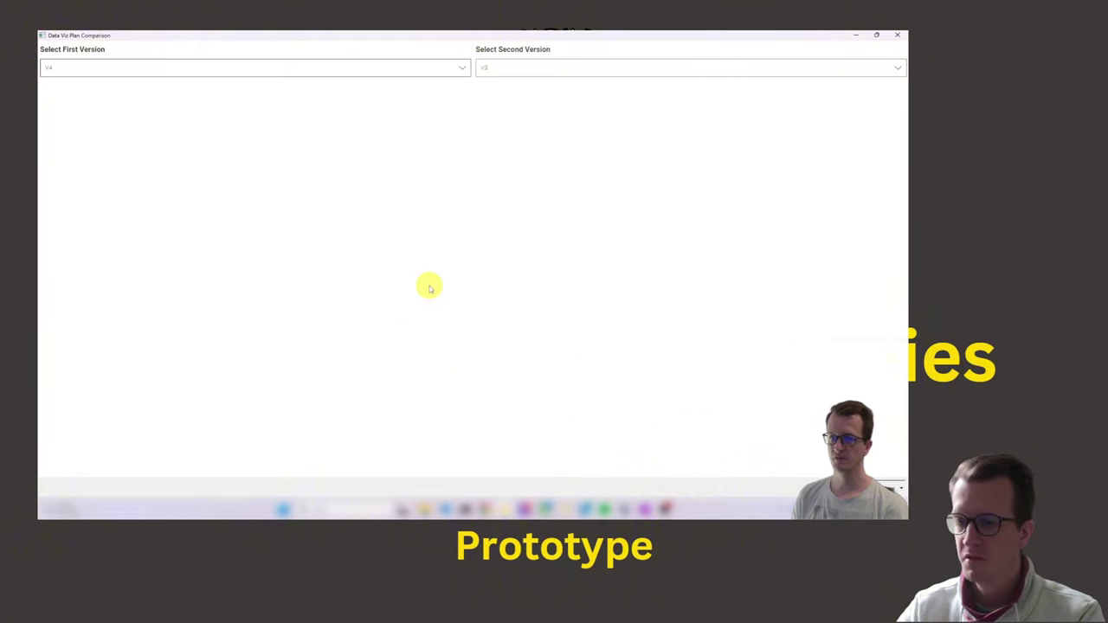
mouse_move(148, 261)
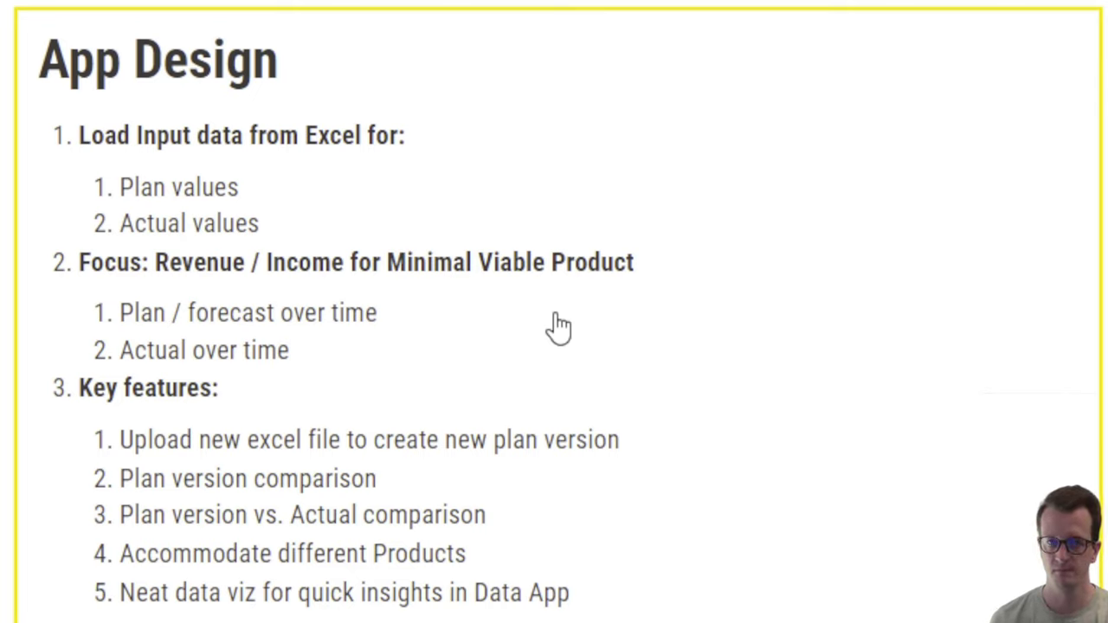
Bring the folder window forward, go to FinancialModelling > data and open Input.xlsx.
mouse_move(504, 610)
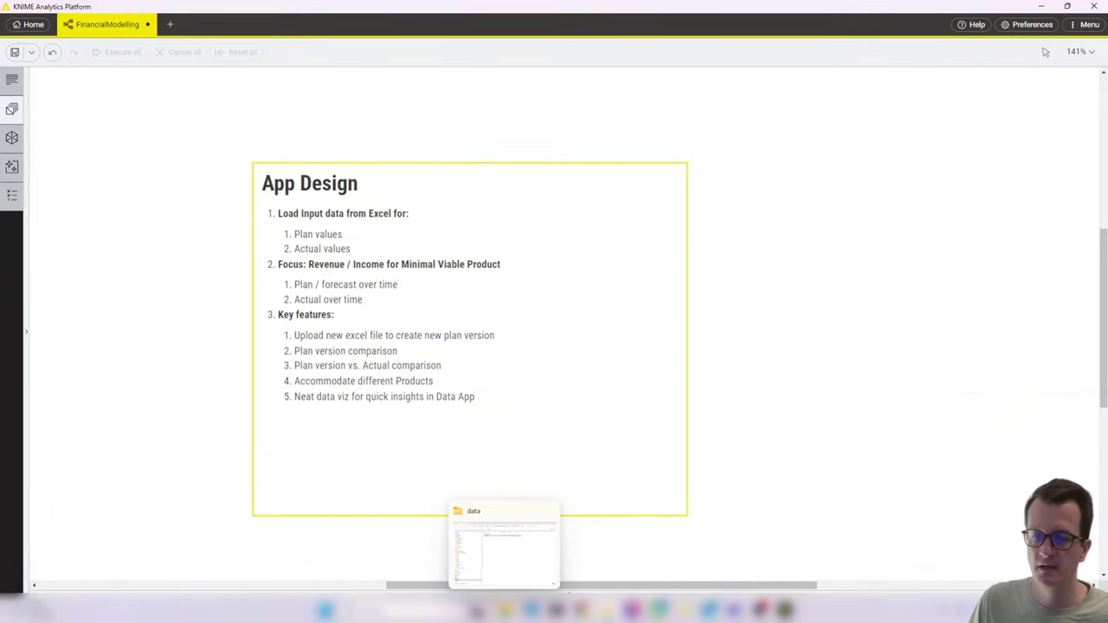
click(504, 562)
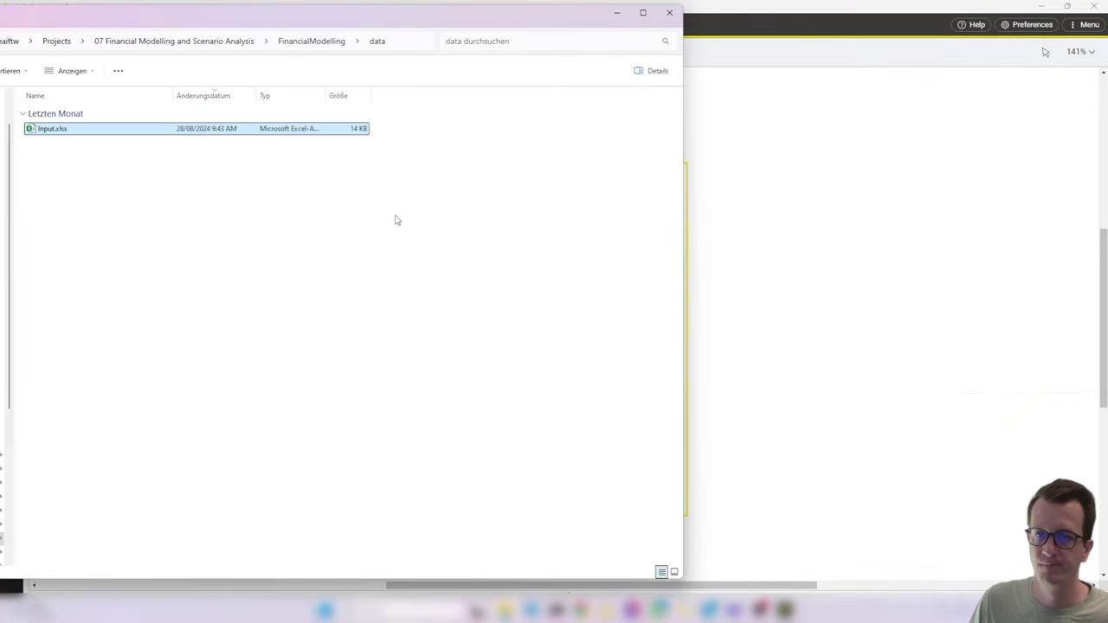
click(313, 44)
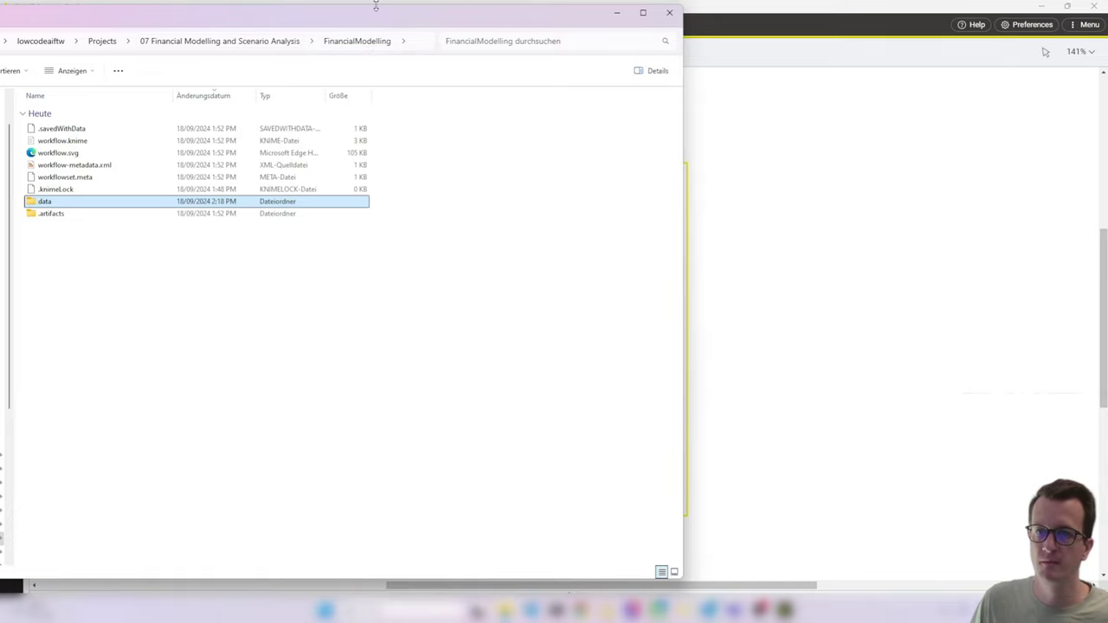
drag(373, 12, 345, 71)
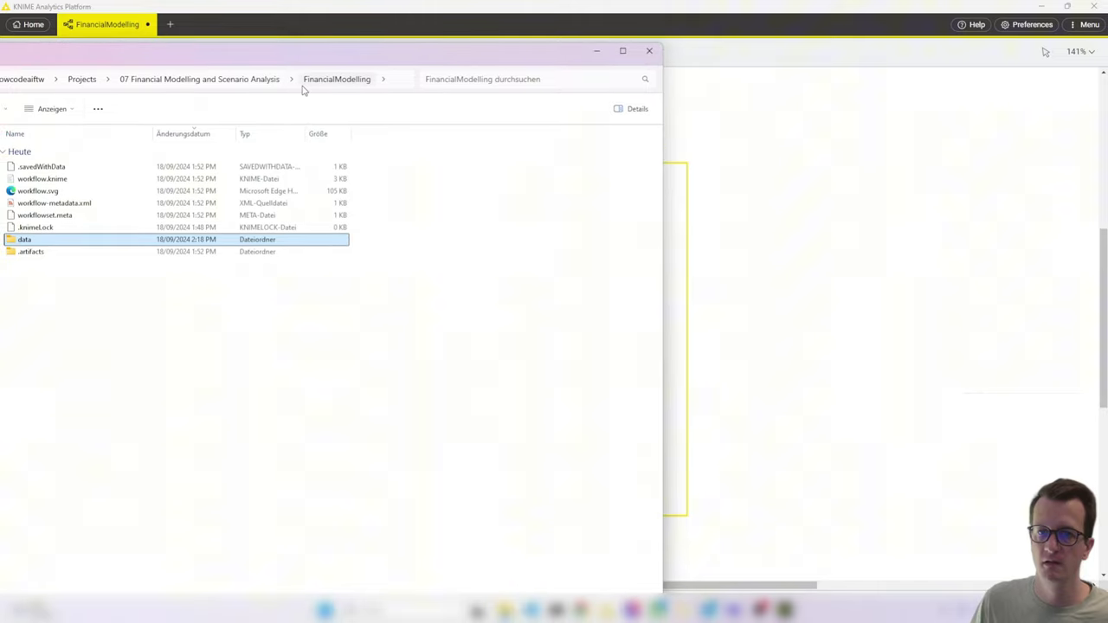
drag(354, 62, 360, 54)
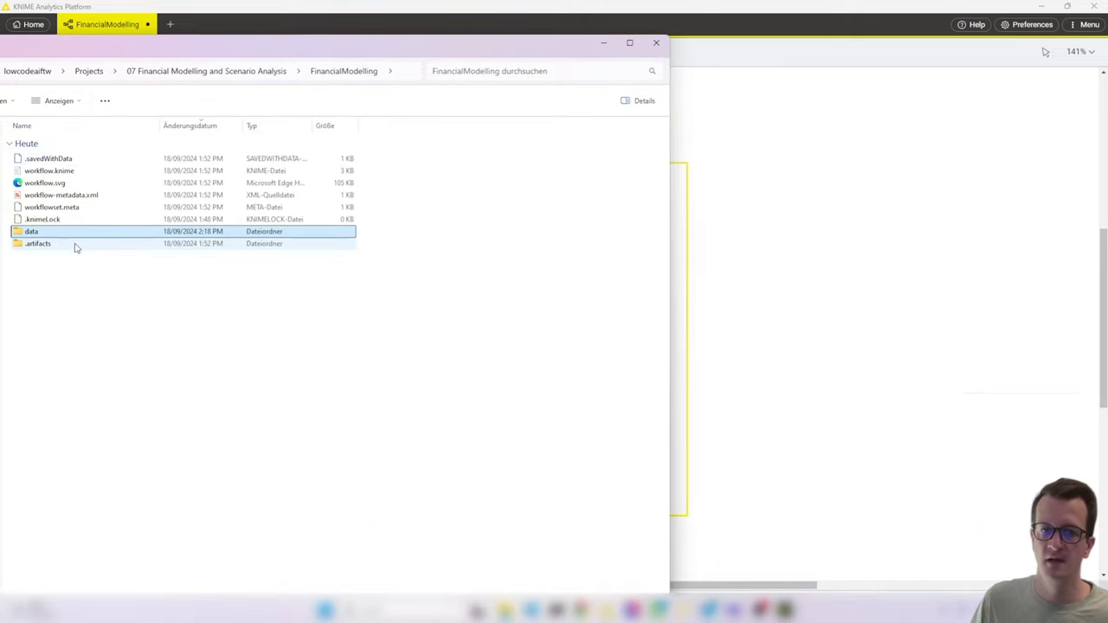
double_click(29, 232)
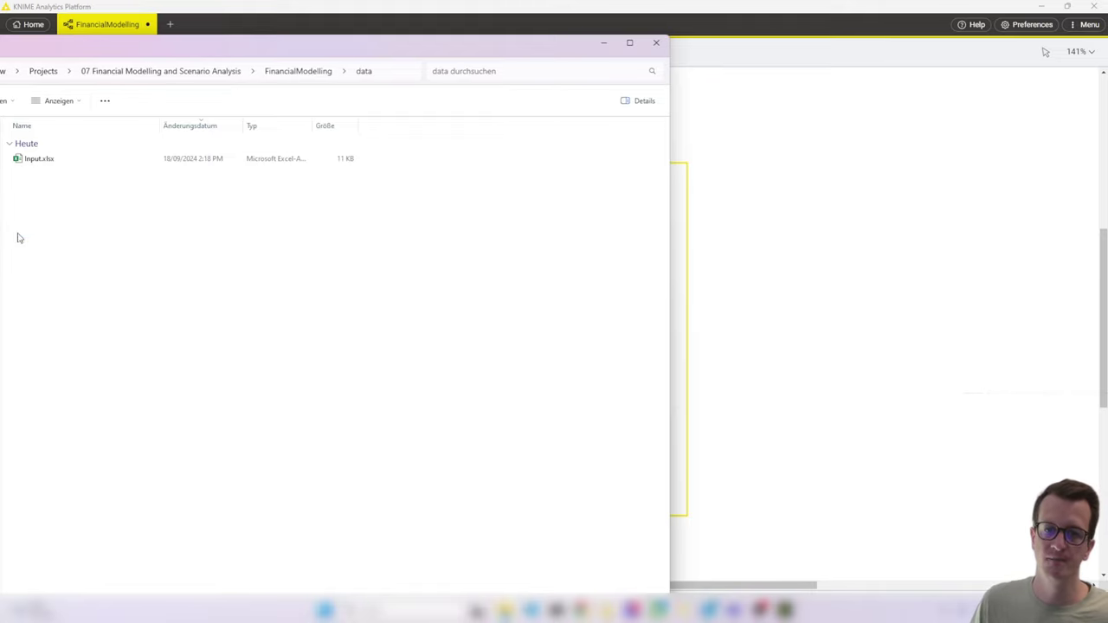
click(26, 162)
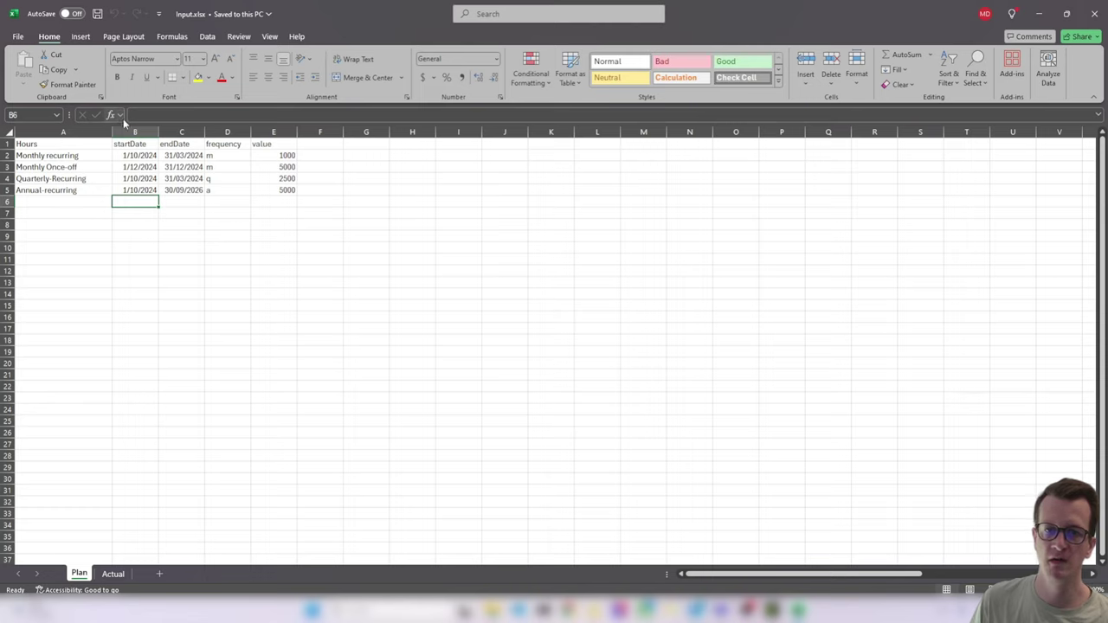
Replace the Hours header in cell A1 with 'Products'.
click(85, 155)
click(45, 146)
text(Products)
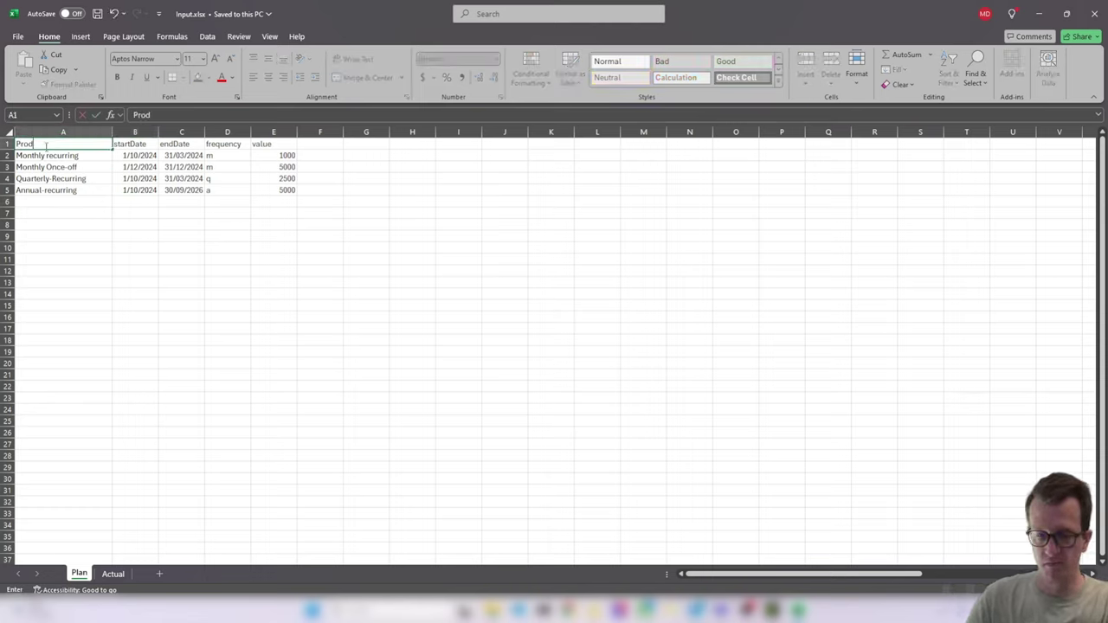
key(Tab)
key(Tab)
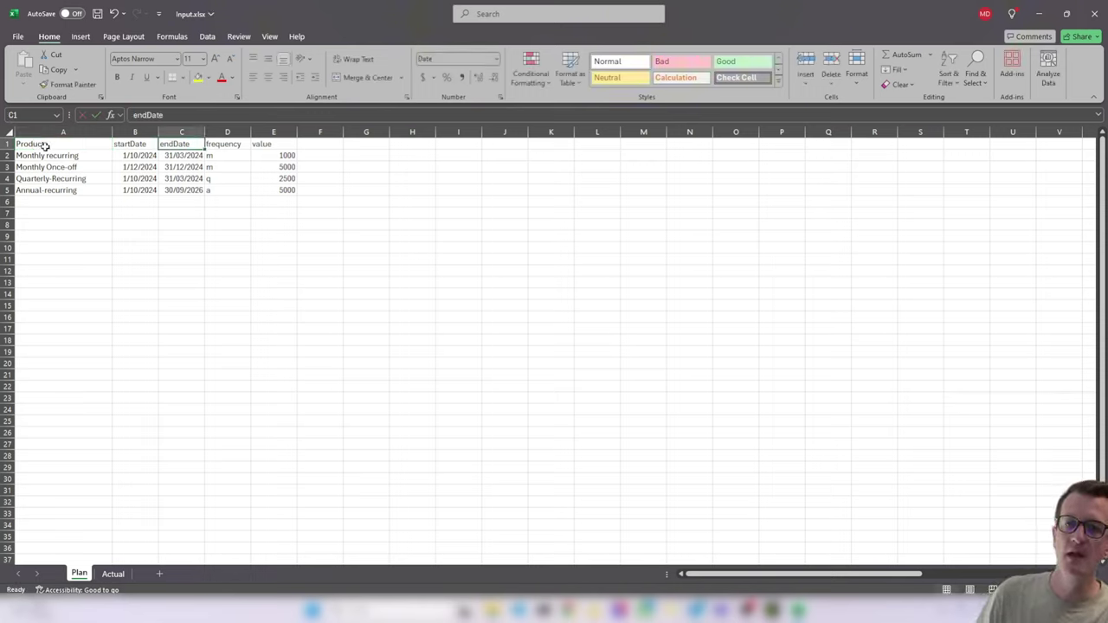
Review the Monthly recurring and Monthly Once-off rows' dates, frequencies and value 1000.
click(223, 154)
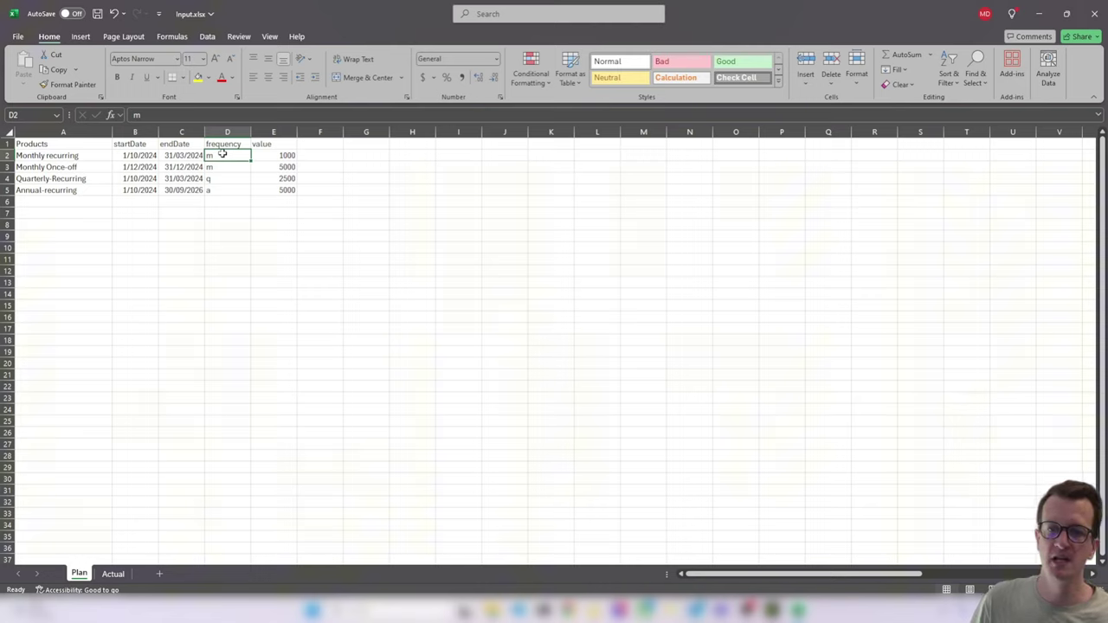
click(294, 155)
key(Home)
click(143, 155)
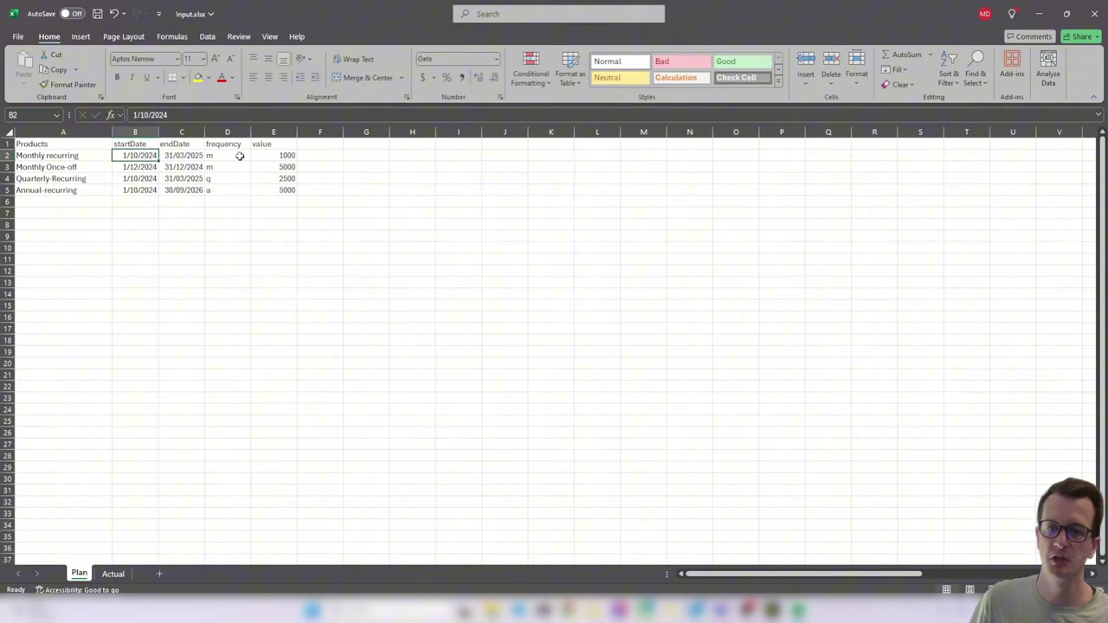
click(286, 155)
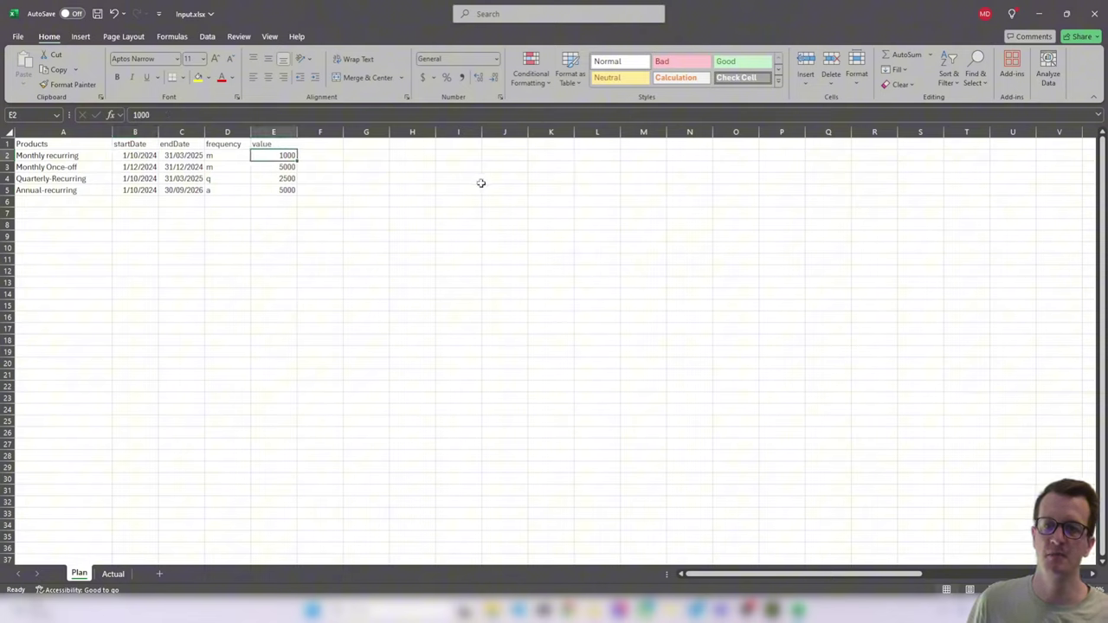
click(76, 156)
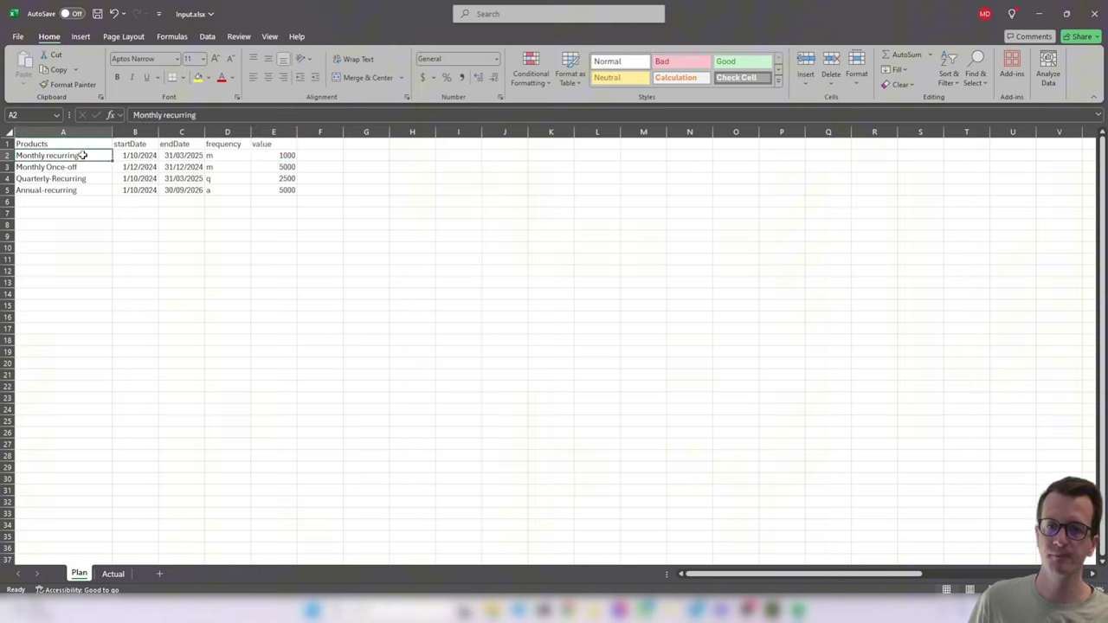
click(72, 166)
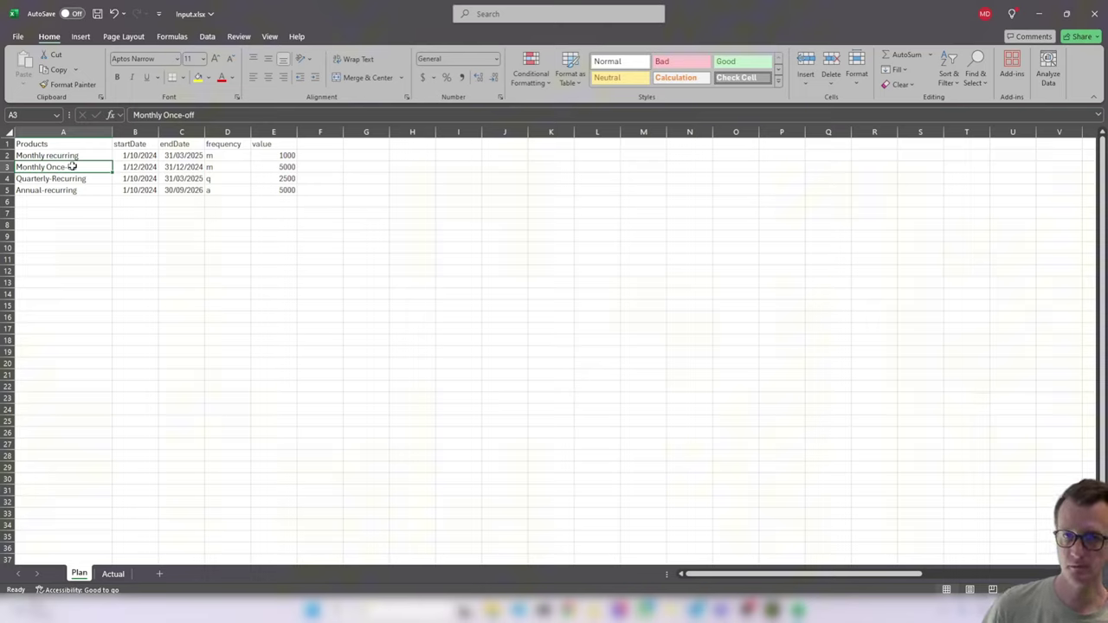
click(136, 168)
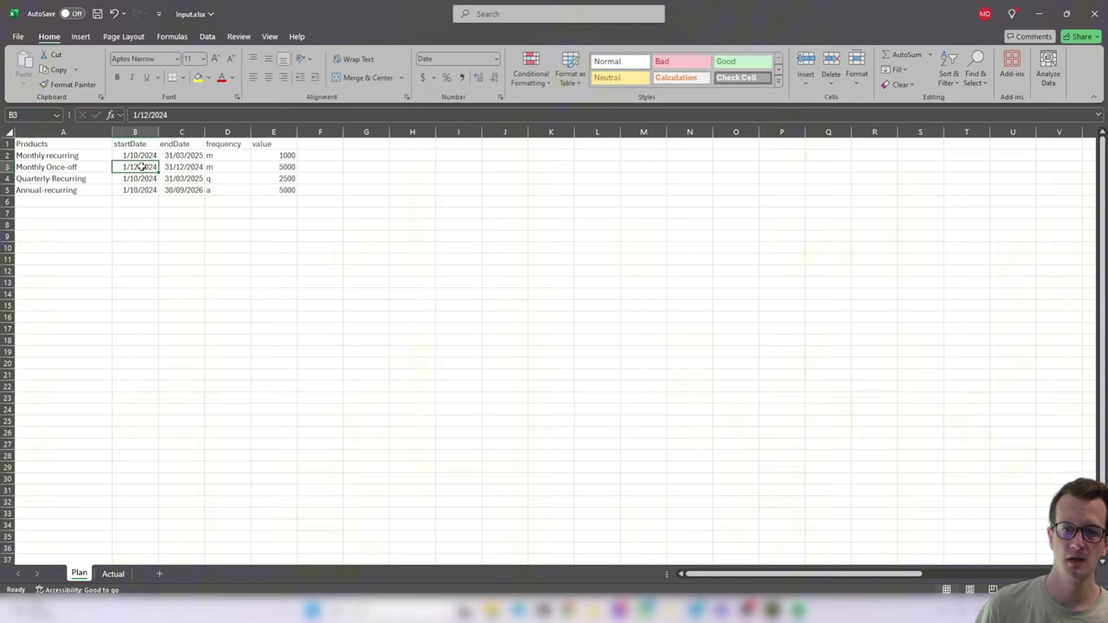
click(185, 166)
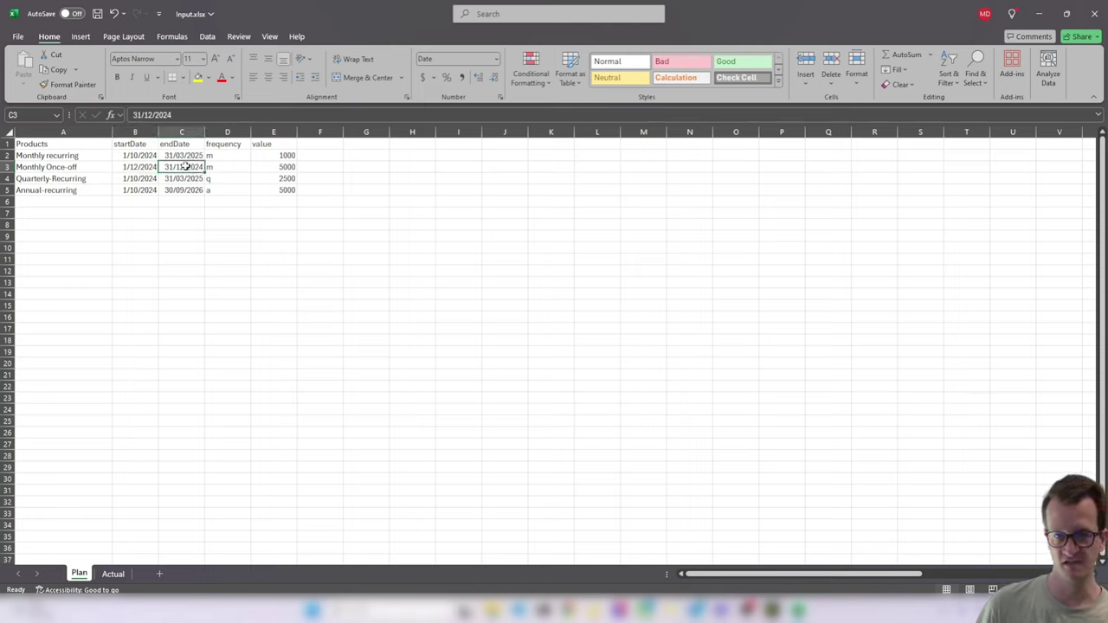
click(228, 169)
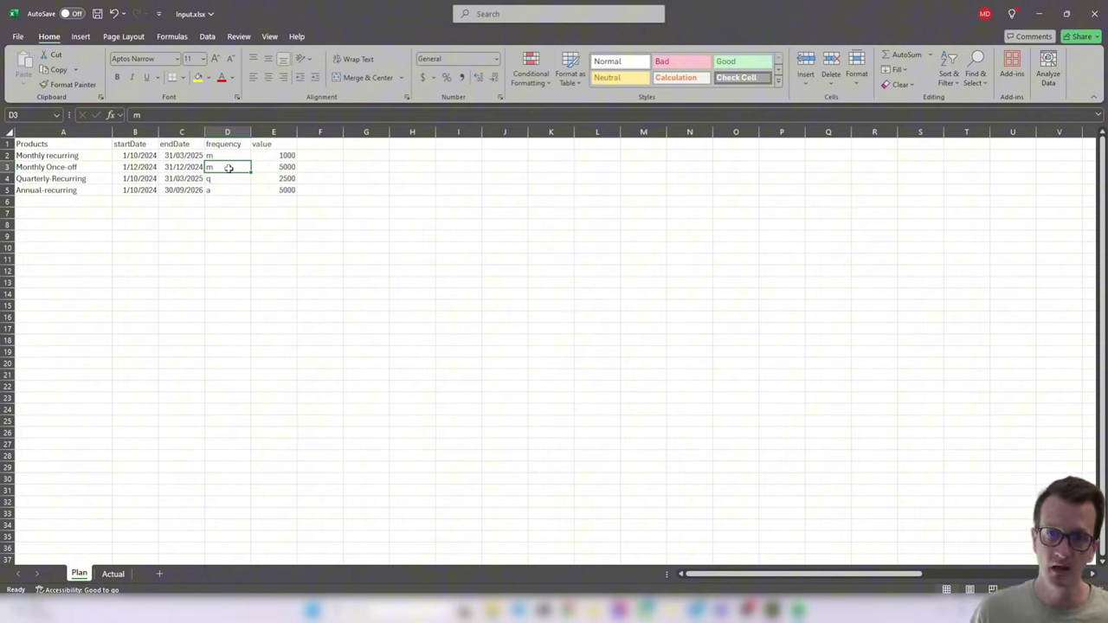
Check Quarterly-Recurring and Annual-recurring values (2500) and frequency codes, then save Input.xlsx.
click(46, 179)
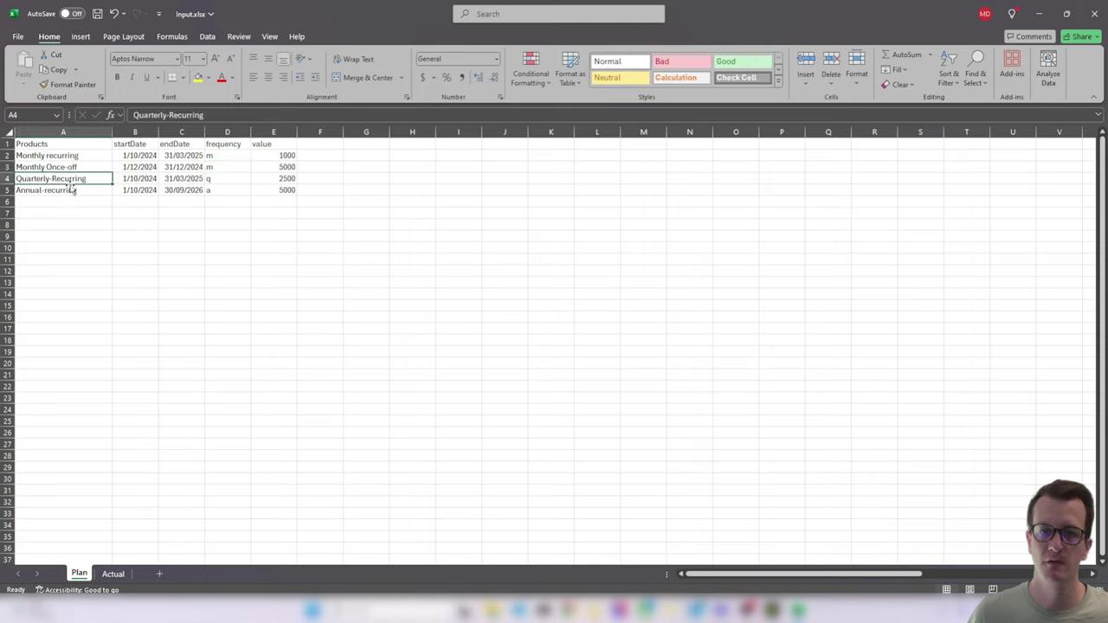
click(75, 193)
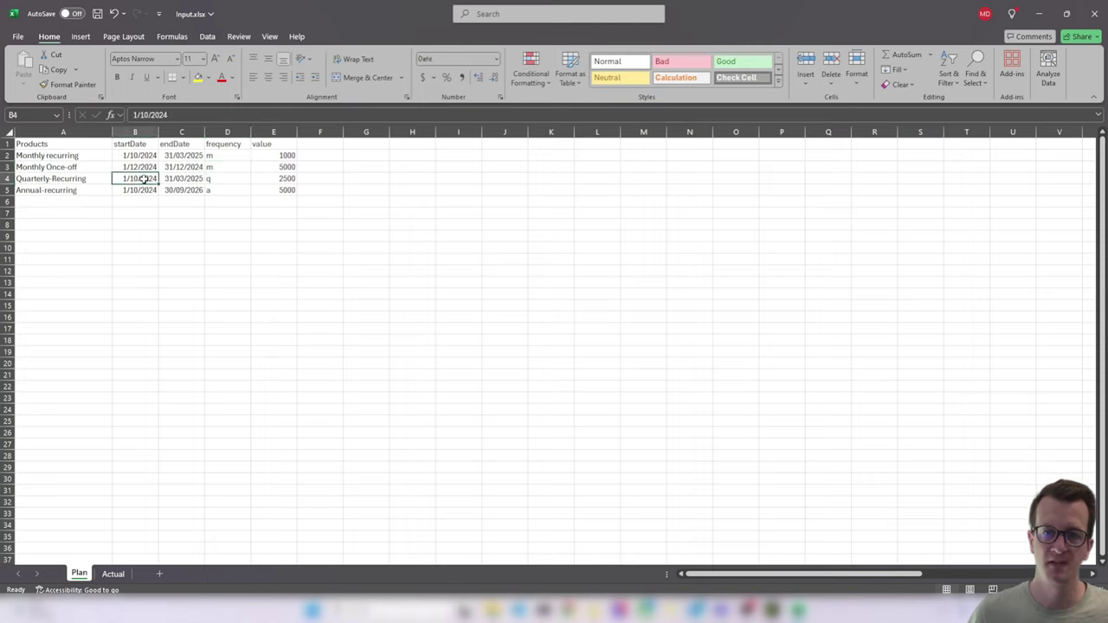
click(143, 179)
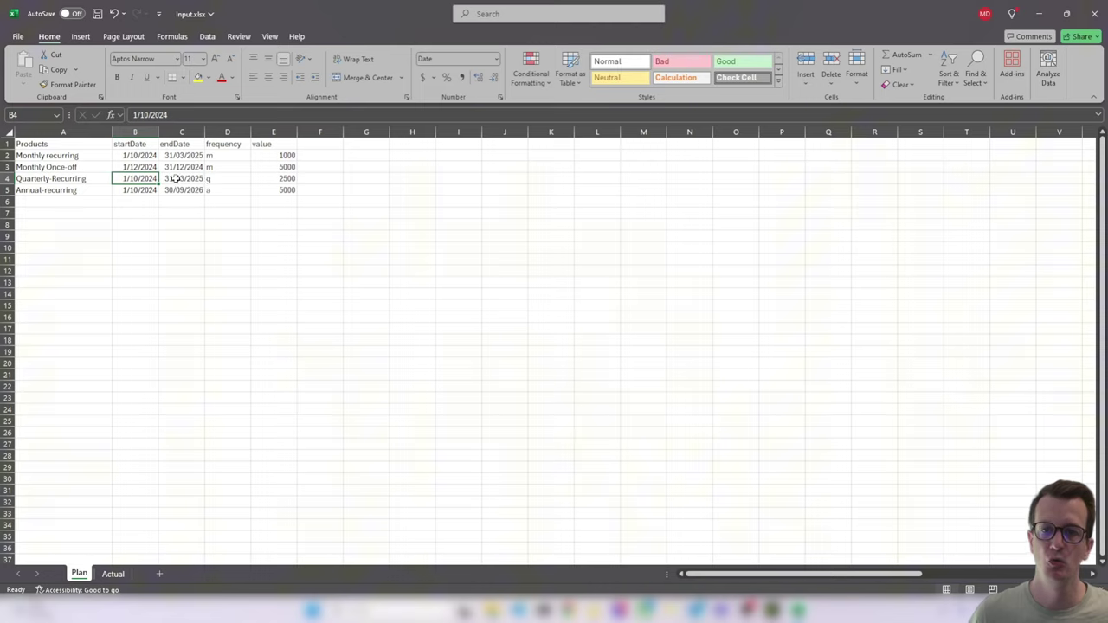
click(285, 179)
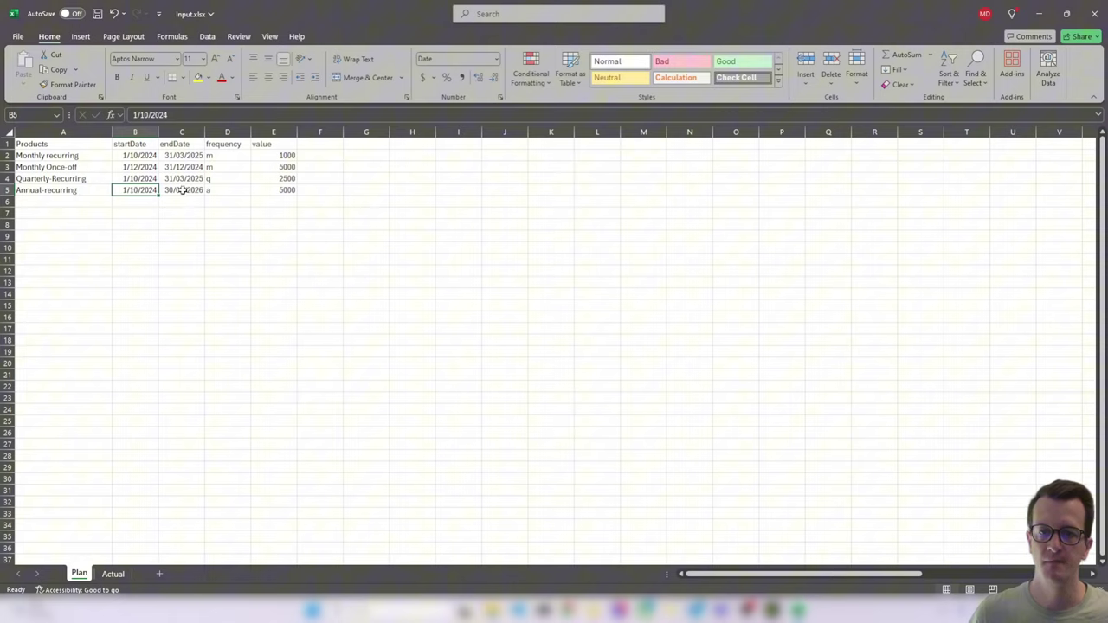
click(288, 193)
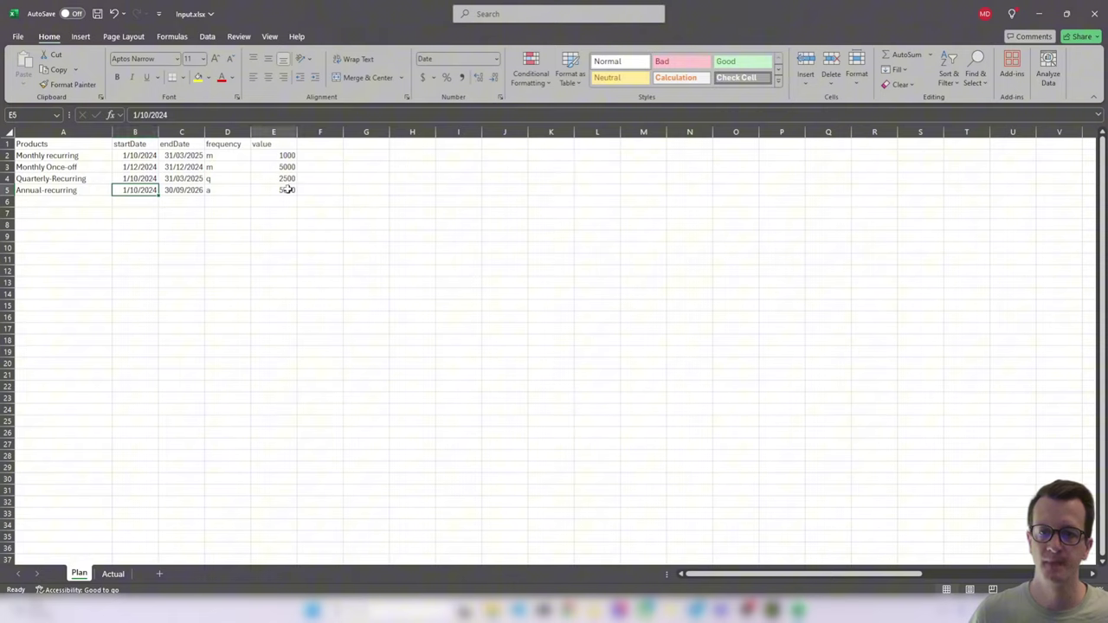
click(230, 156)
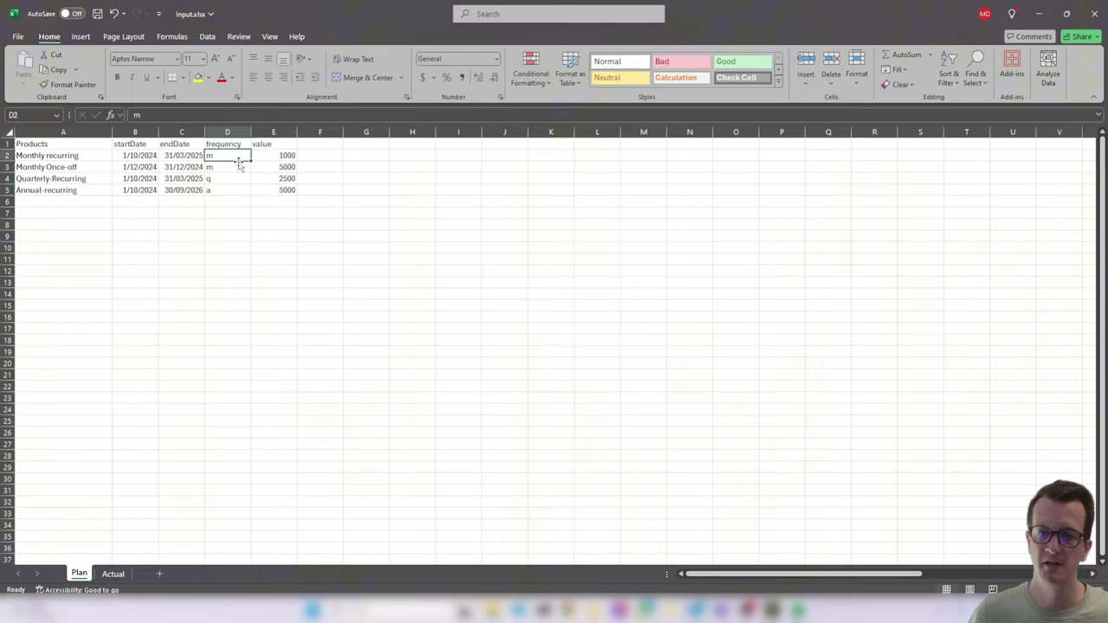
click(223, 177)
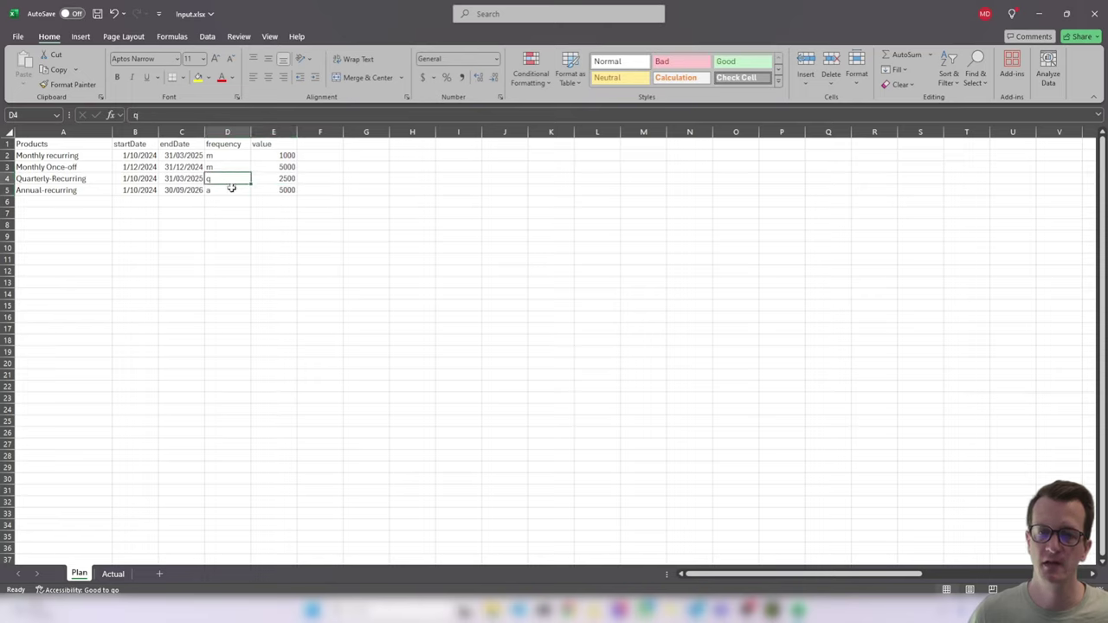
click(231, 188)
key(ctrl+s)
Close Excel and drop an Excel Reader node from the Nodes panel into free canvas space.
click(1094, 14)
click(812, 245)
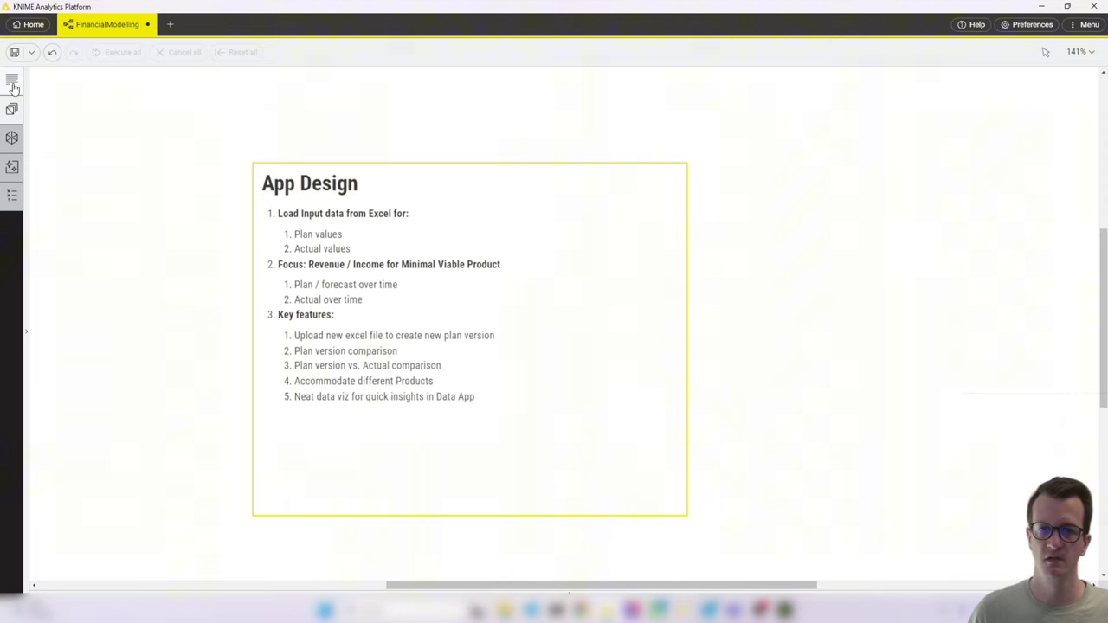
click(12, 109)
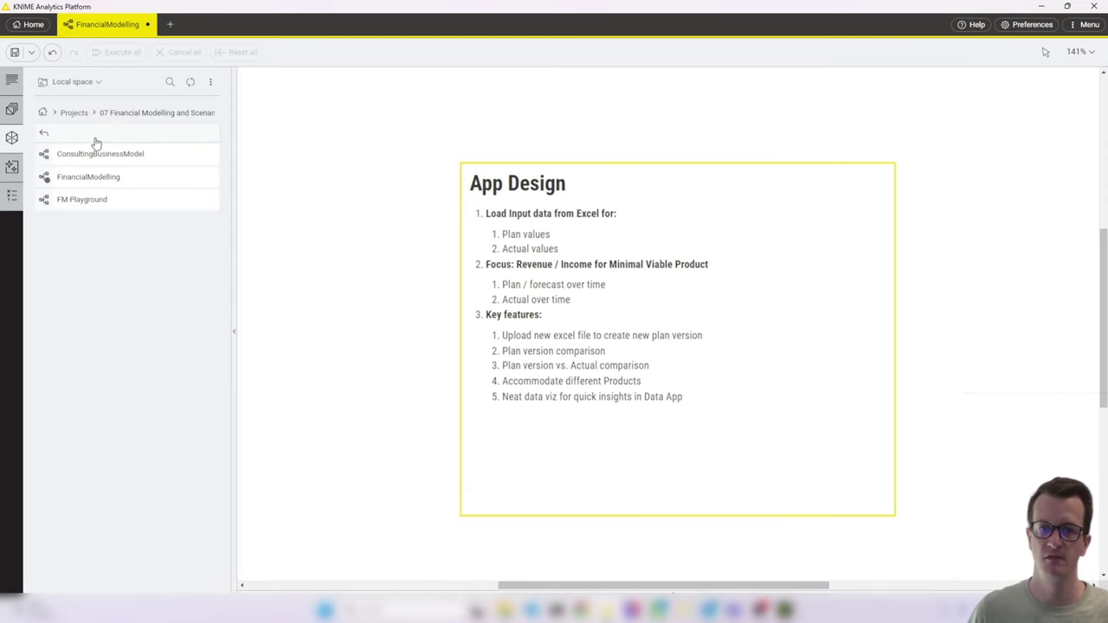
click(11, 109)
drag(66, 171, 950, 270)
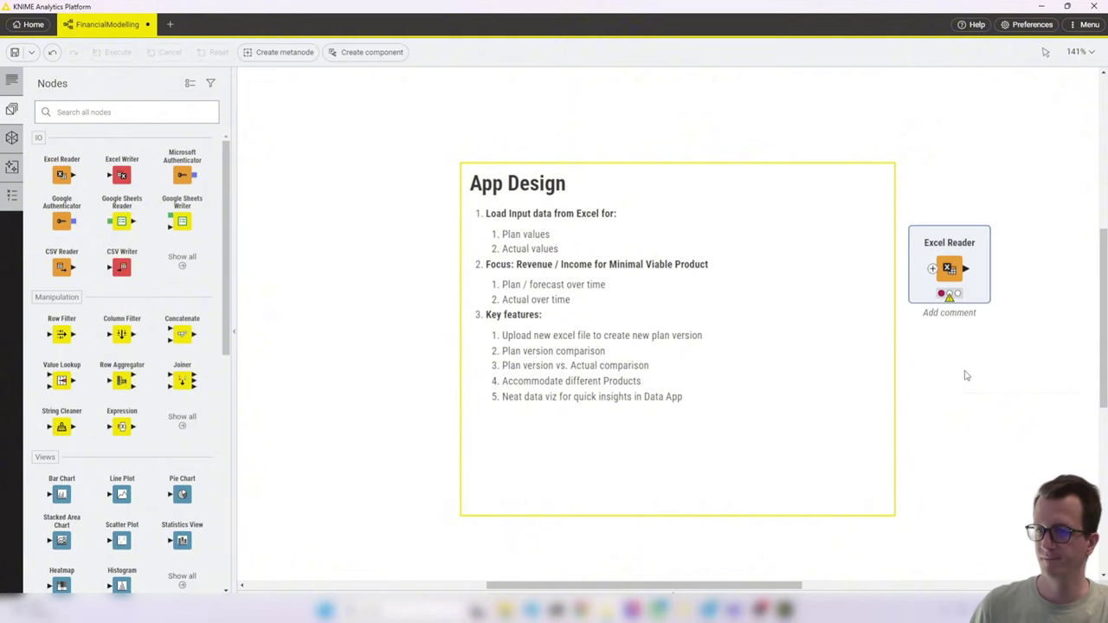
scroll(964, 375, down, 3)
drag(736, 588, 964, 562)
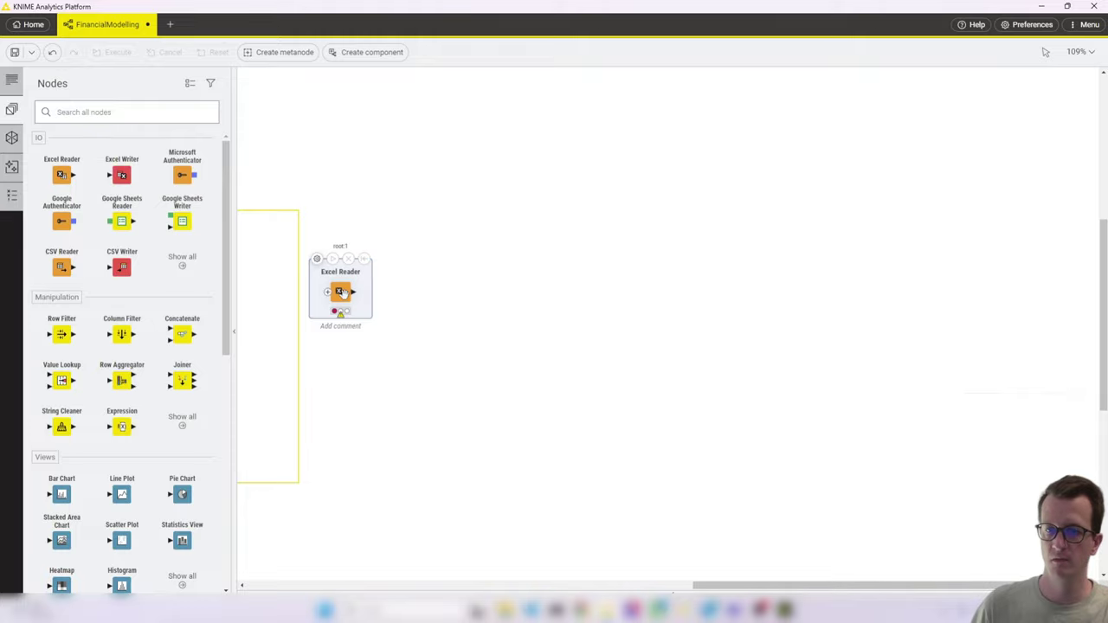
drag(343, 295, 490, 320)
drag(724, 589, 733, 589)
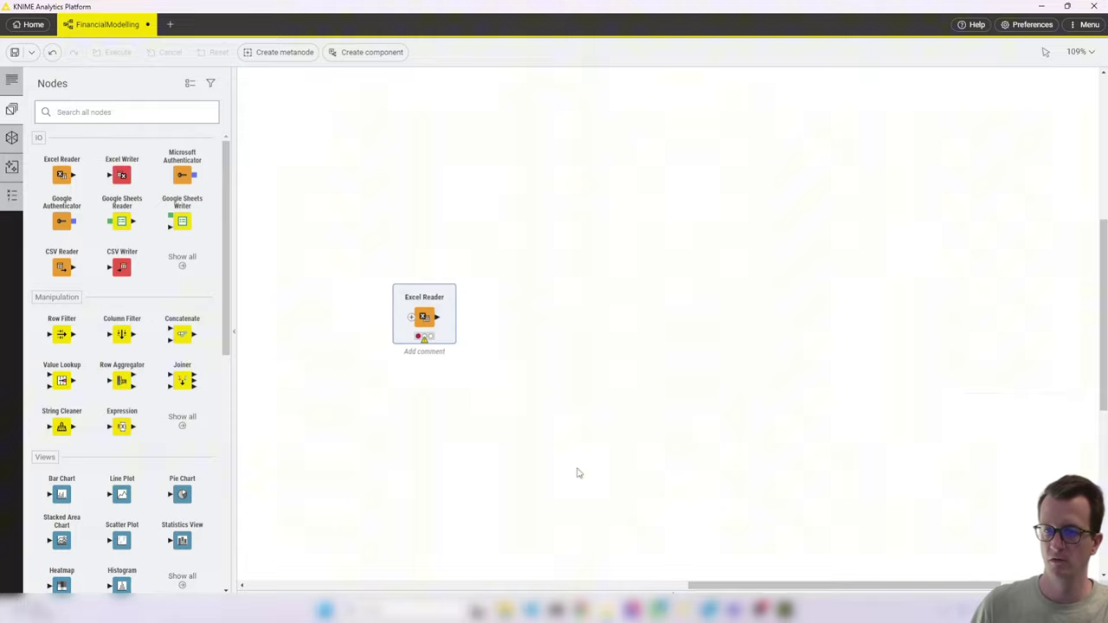
drag(418, 317, 500, 277)
Add a yellow Heading 3 annotation titled '1. Load data and establish revenue/income planning'.
right_click(600, 232)
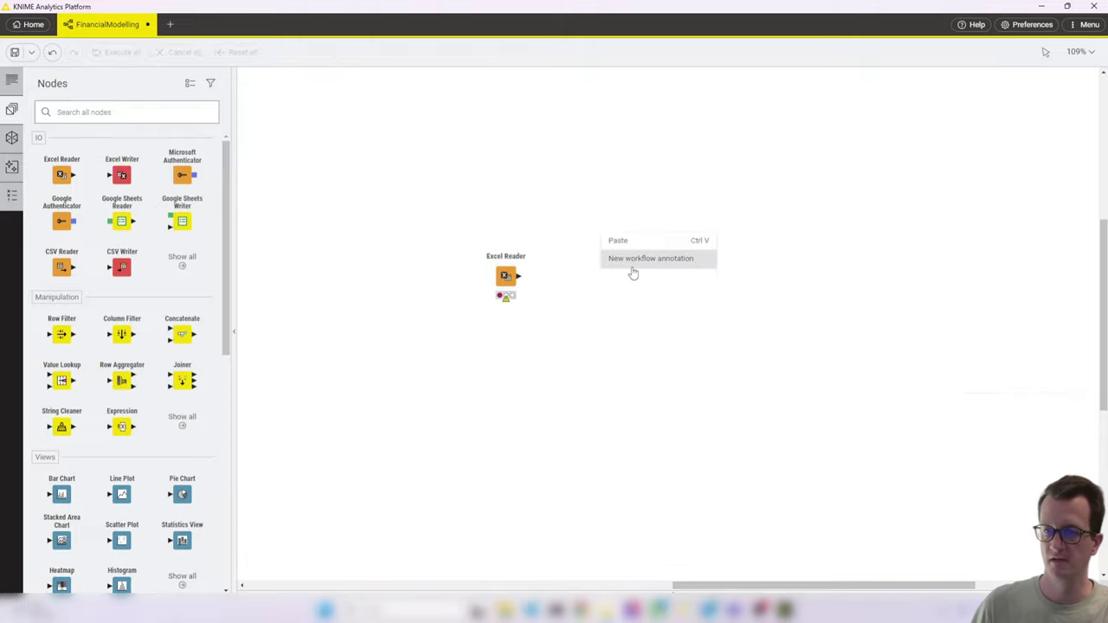
click(636, 260)
click(816, 210)
click(773, 279)
click(561, 210)
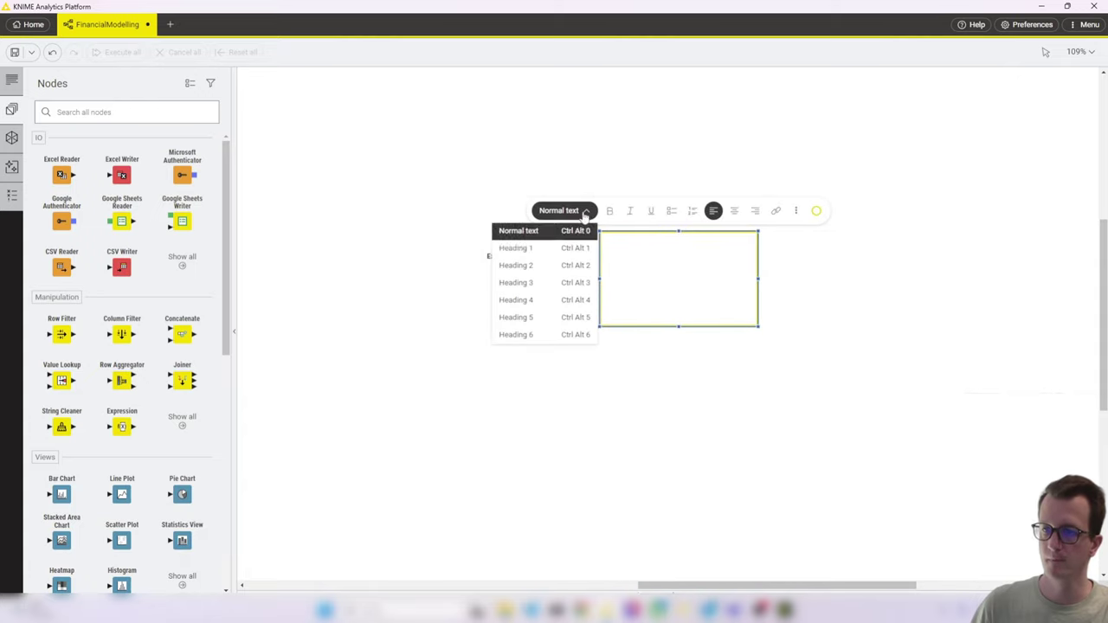
click(564, 279)
text(1.)
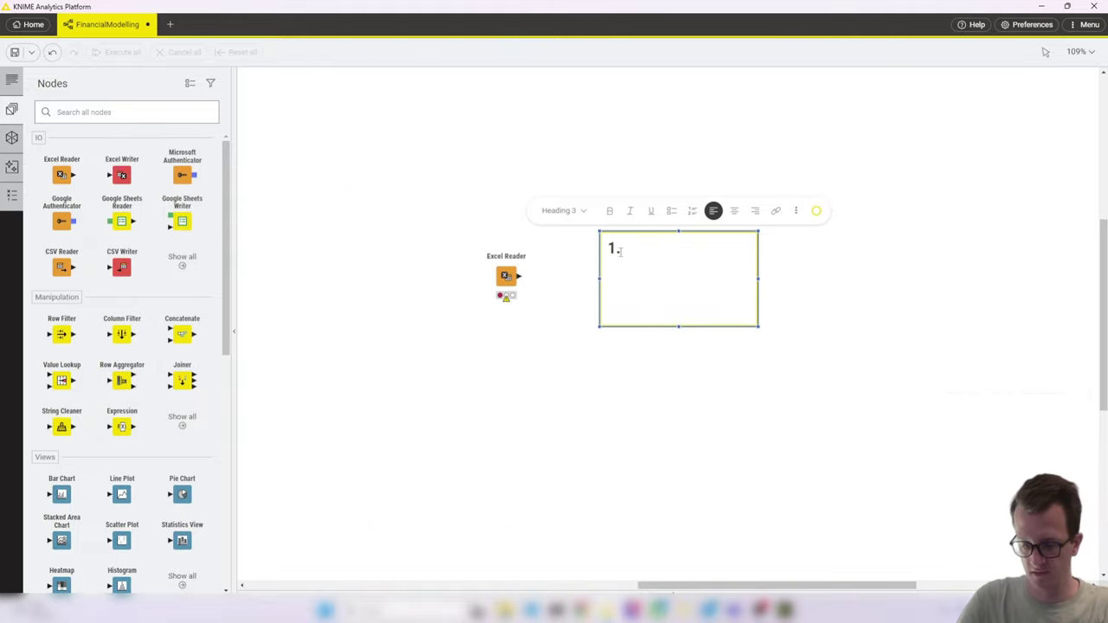
text( Load data and establish revenue/income planning)
Resize and move the annotation so it frames the Excel Reader node on one line.
mouse_move(599, 326)
mouse_down()
mouse_move(234, 532)
mouse_move(431, 466)
mouse_up()
mouse_move(630, 336)
mouse_down()
mouse_move(631, 303)
mouse_move(671, 211)
mouse_up()
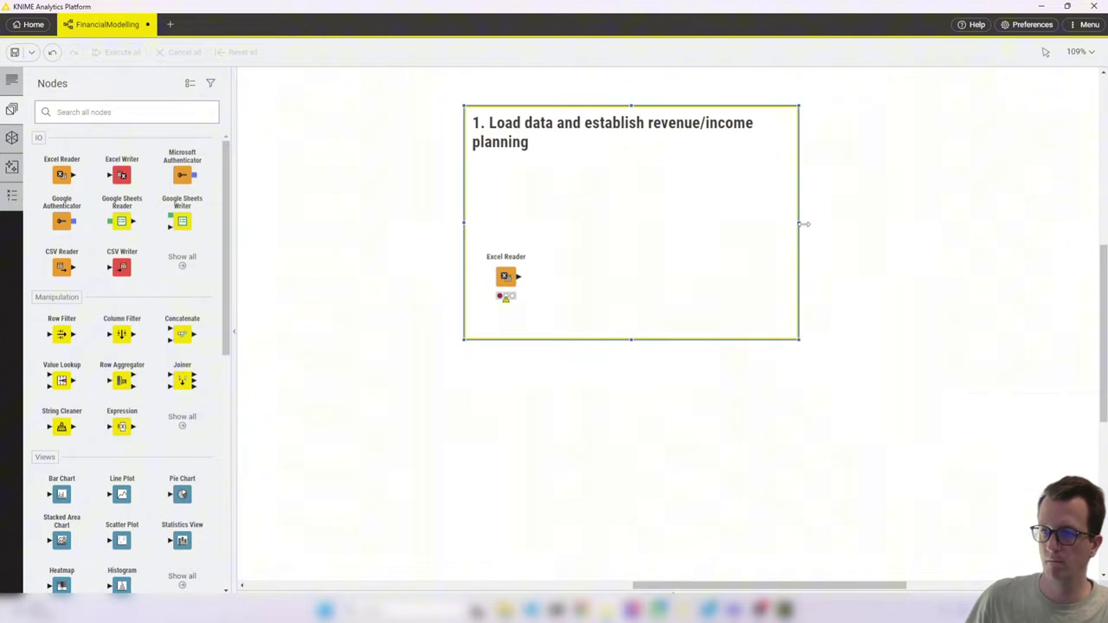
drag(798, 222, 1043, 222)
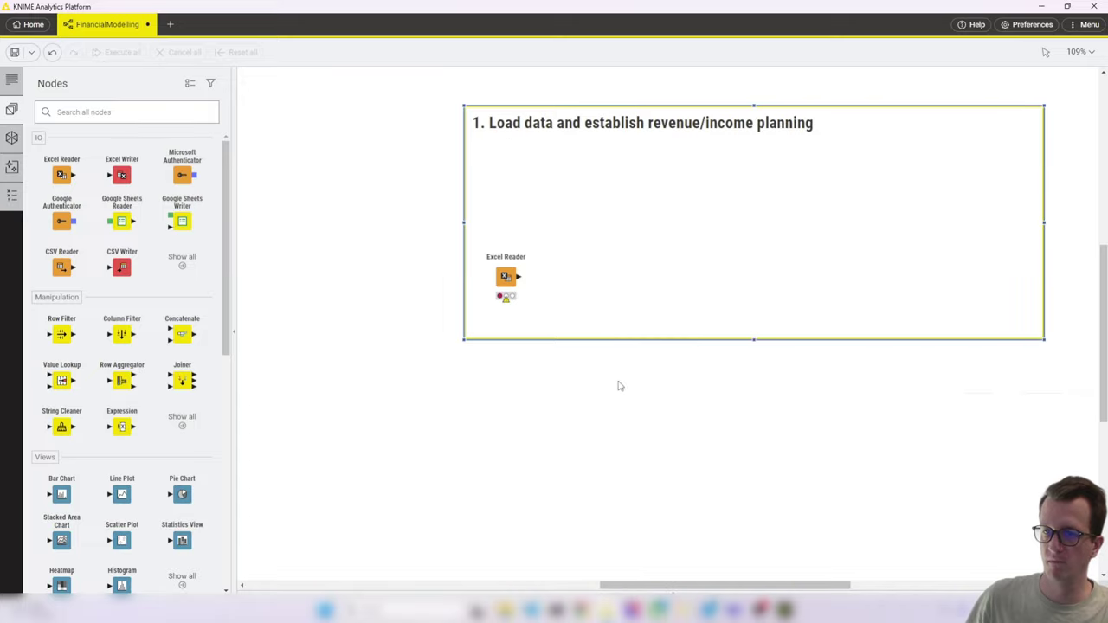
click(505, 276)
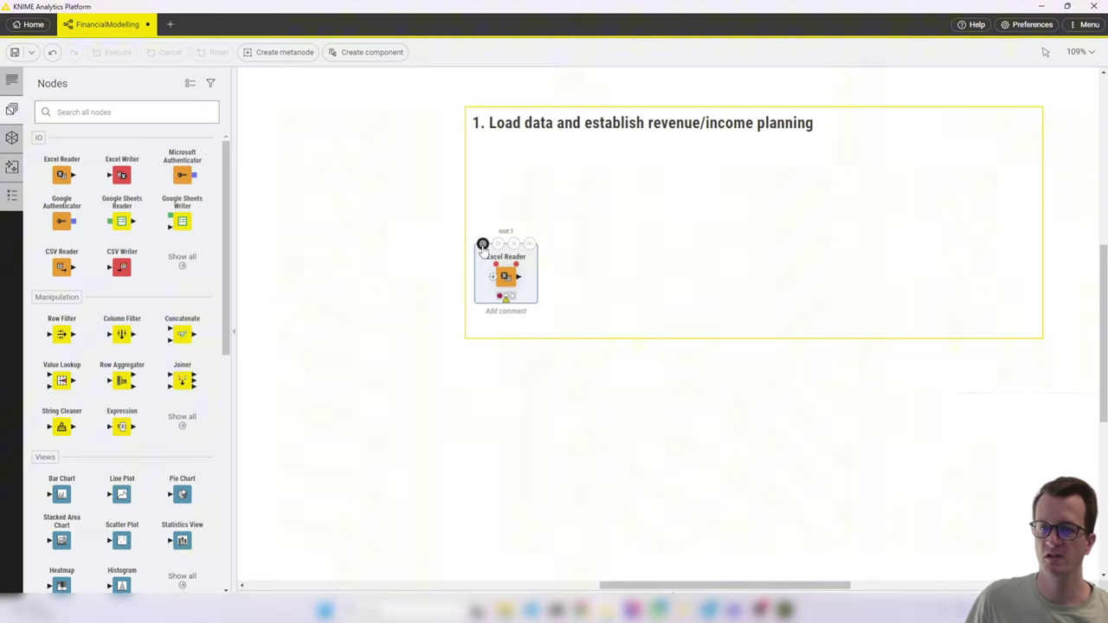
Configure the Excel Reader to read Input.xlsx relative to the workflow and accept the settings.
double_click(502, 273)
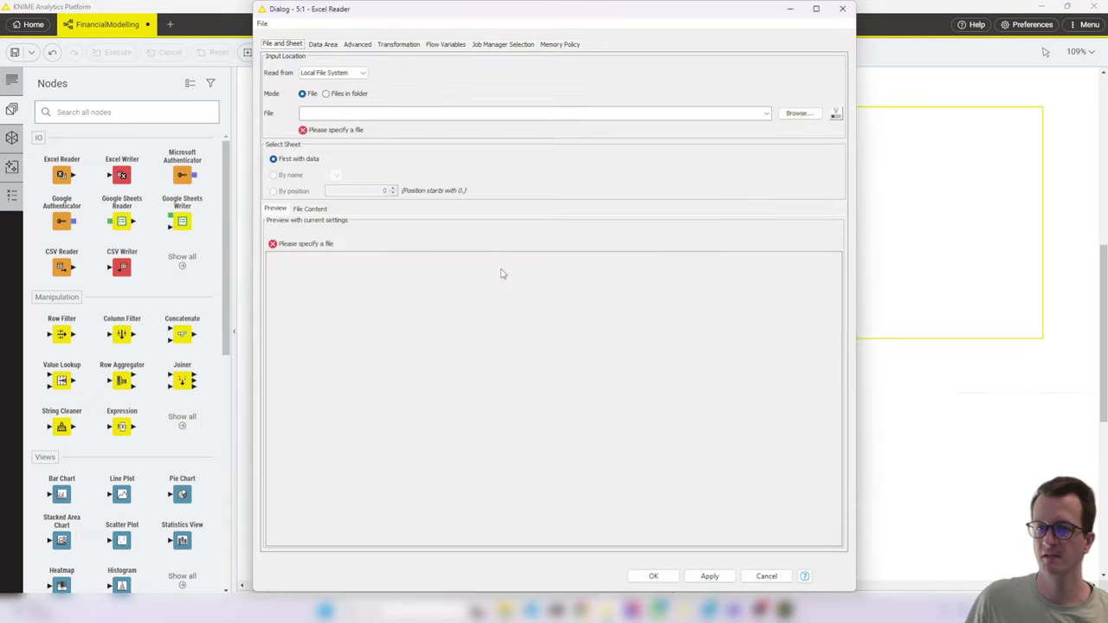
click(362, 75)
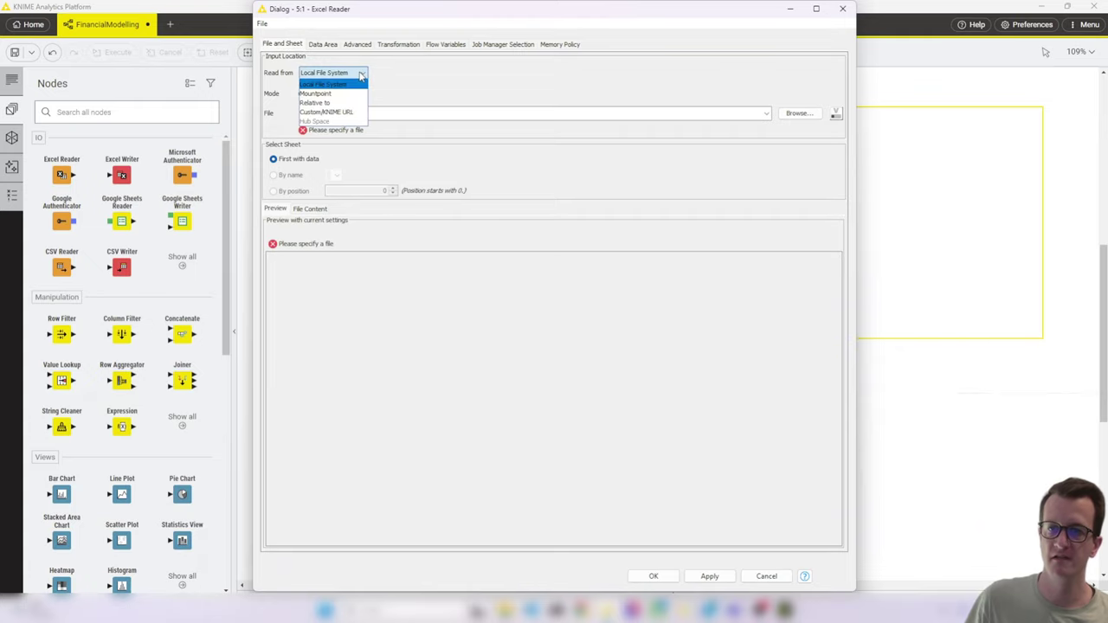
click(316, 104)
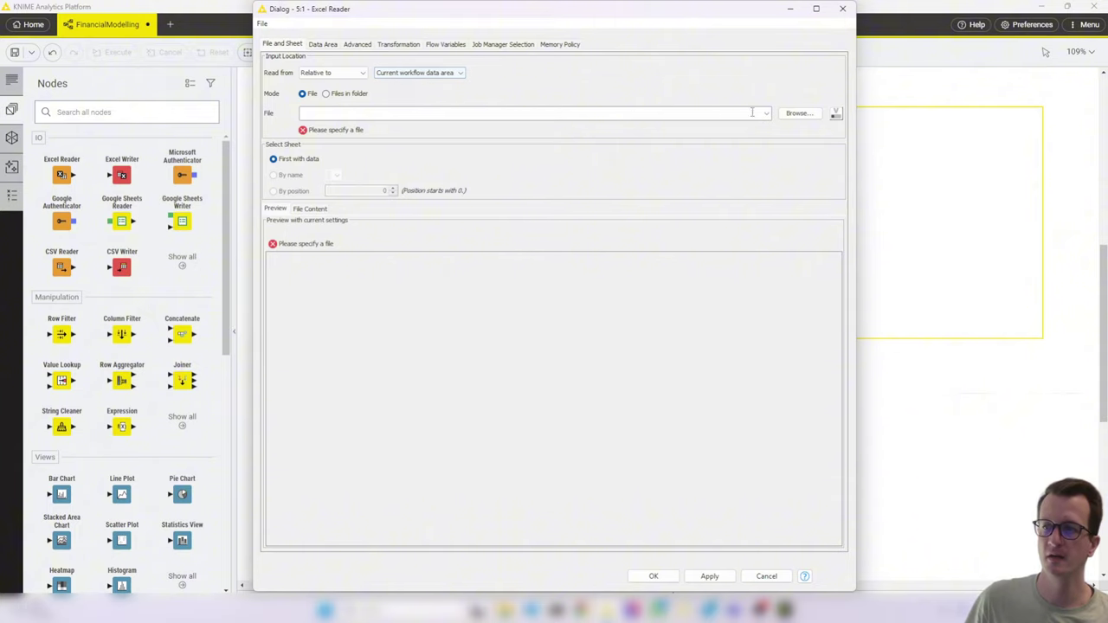
click(800, 116)
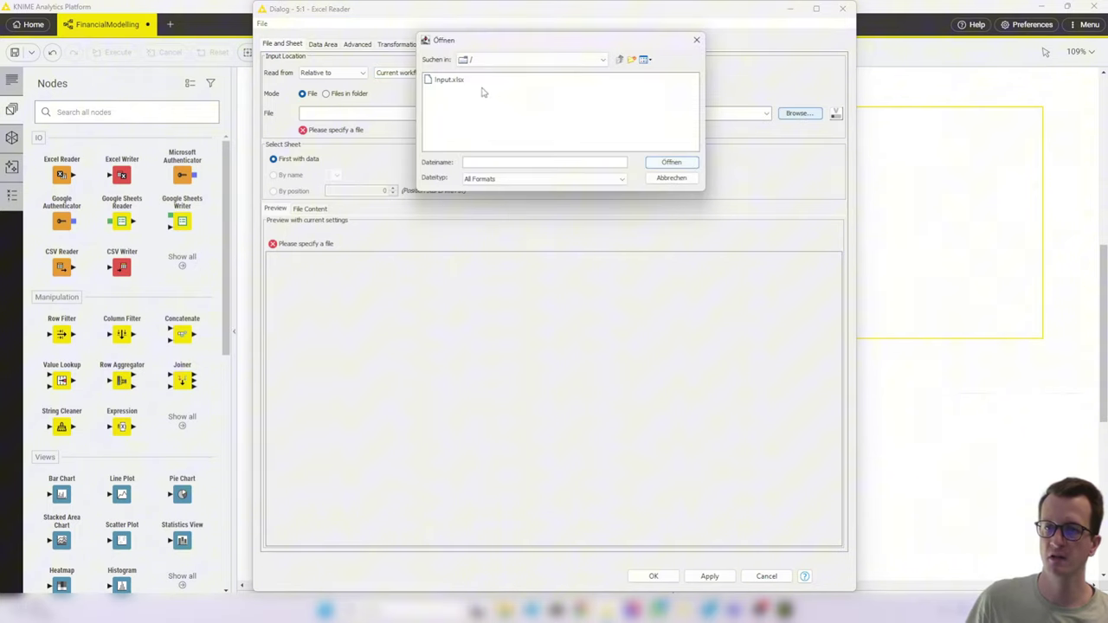
click(450, 83)
click(671, 162)
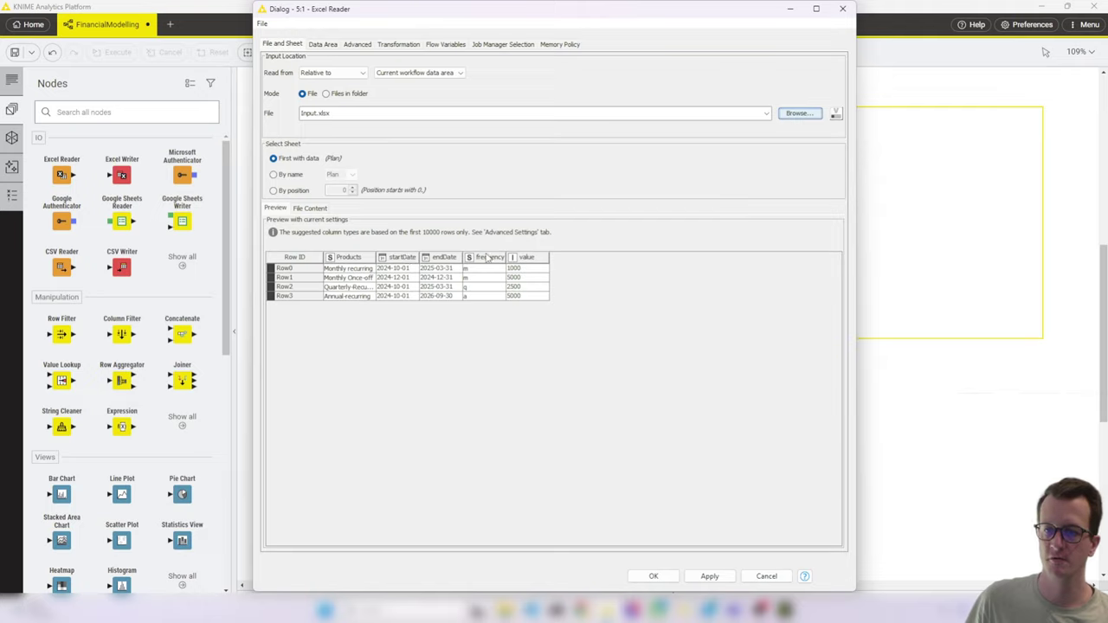
click(654, 577)
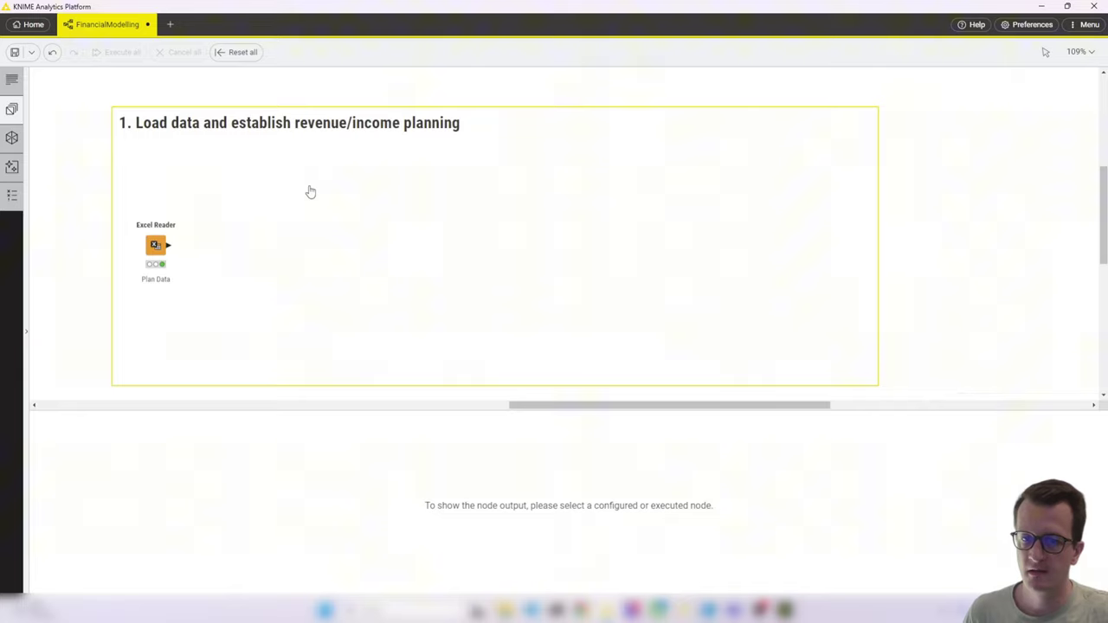
Inspect the Excel Reader's output table, then deselect the node.
mouse_move(156, 245)
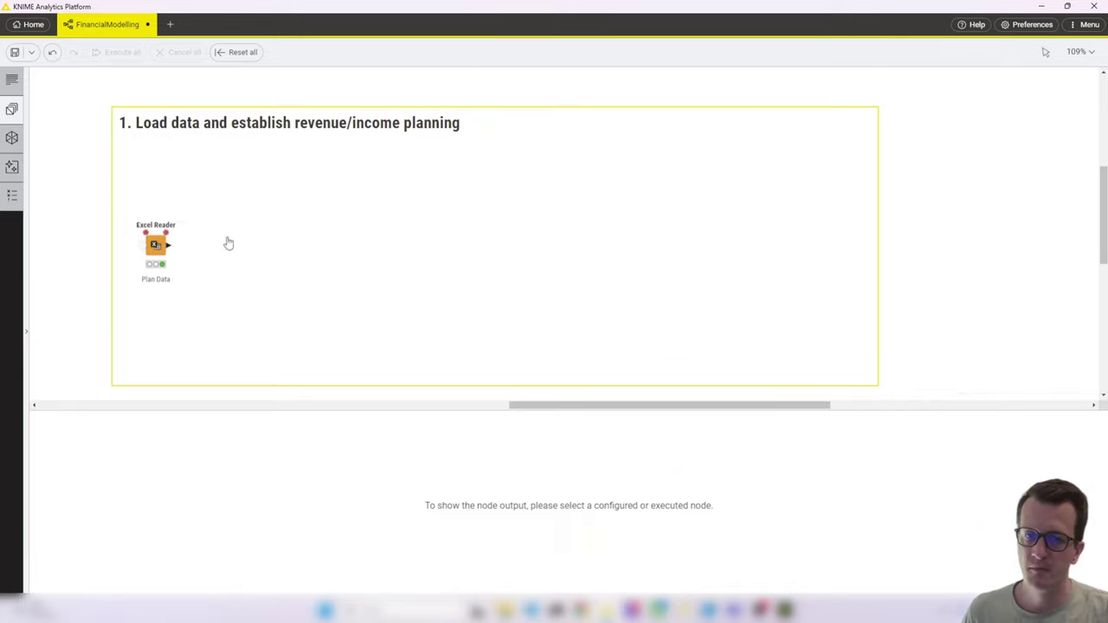
click(156, 246)
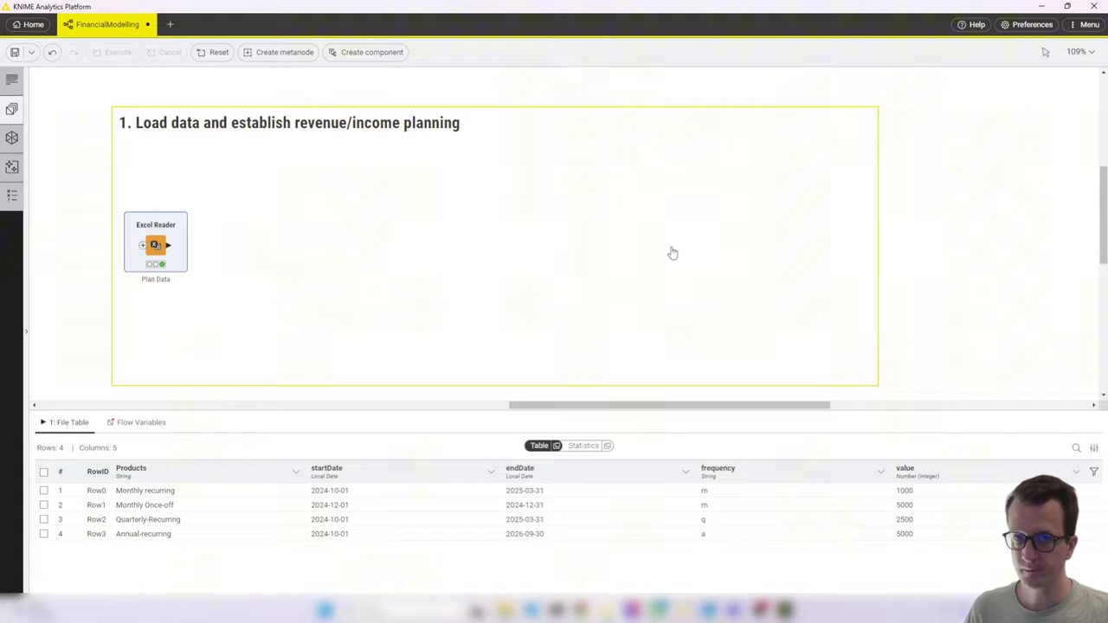
click(1001, 274)
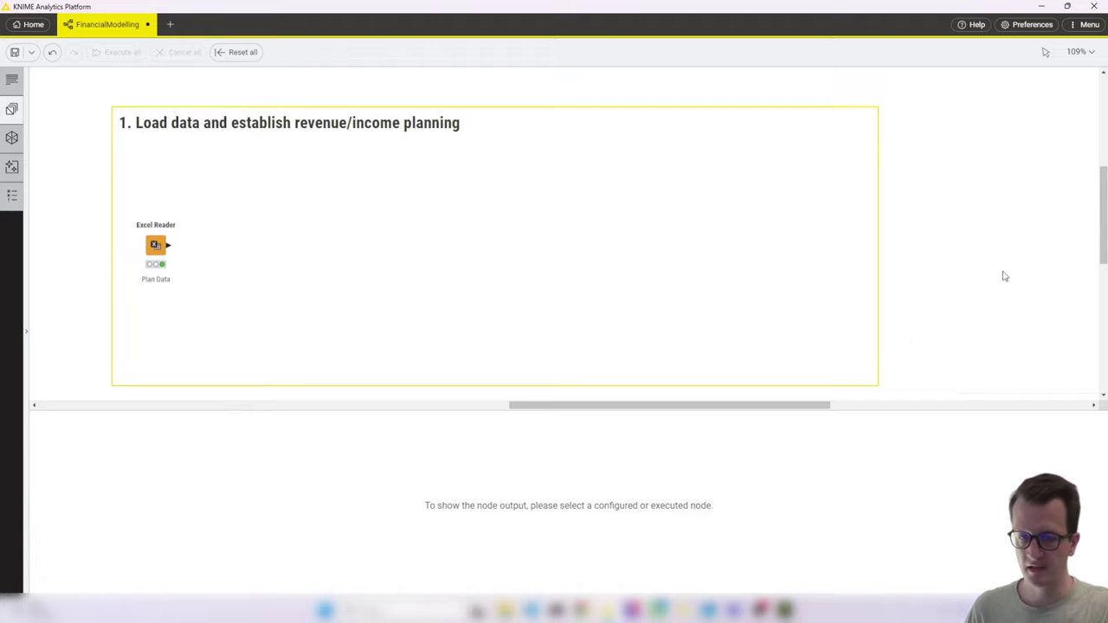
Restore the deleted frequency to period Map reader with Ctrl+Z and load its mapping table.
key(ctrl+z)
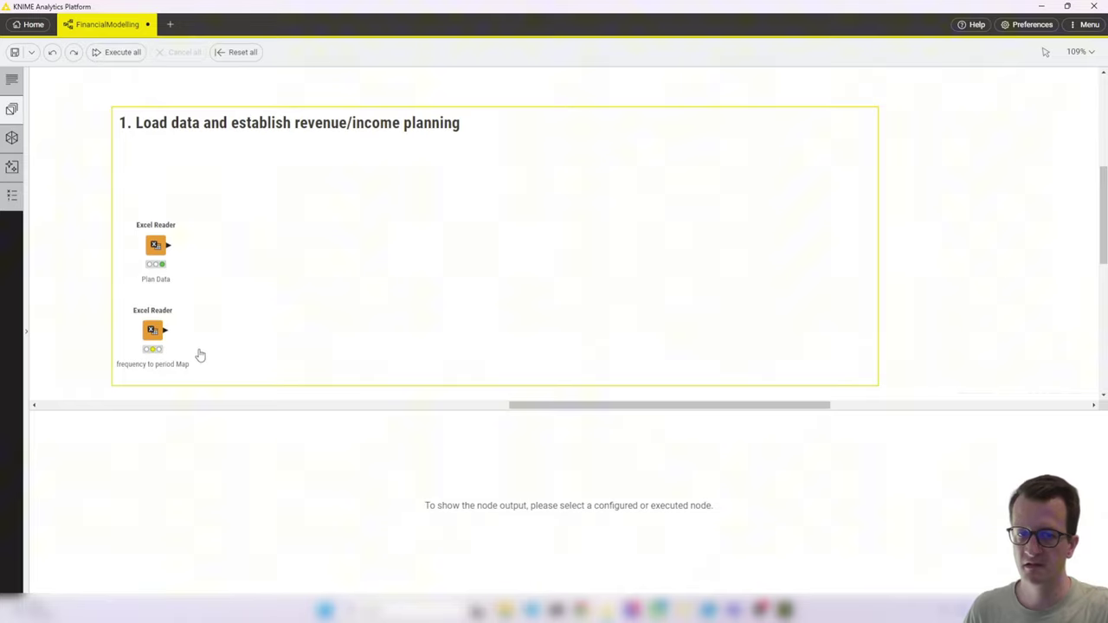
click(152, 322)
click(145, 297)
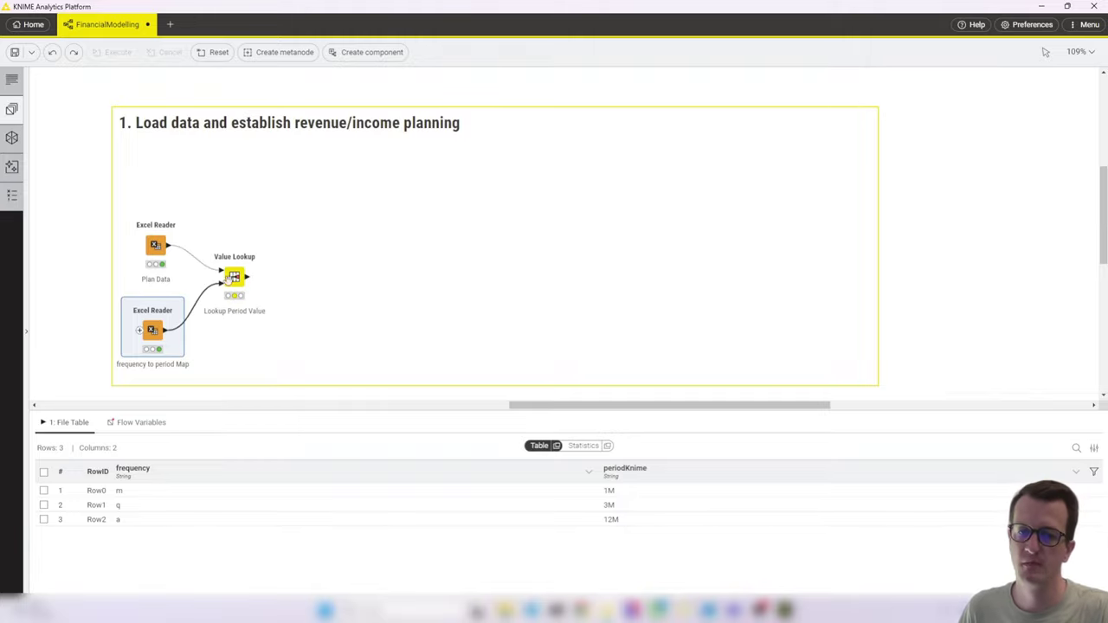
Execute the Value Lookup node to add periodKnime (1M, 1M, 3M, 12M) and confirm its settings.
click(233, 276)
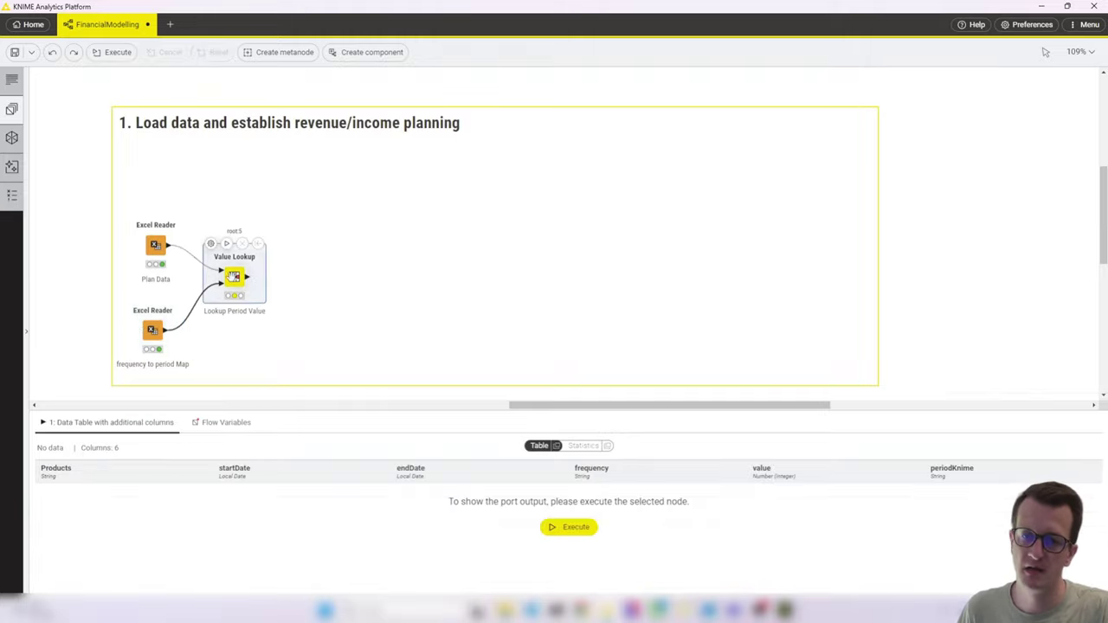
click(225, 244)
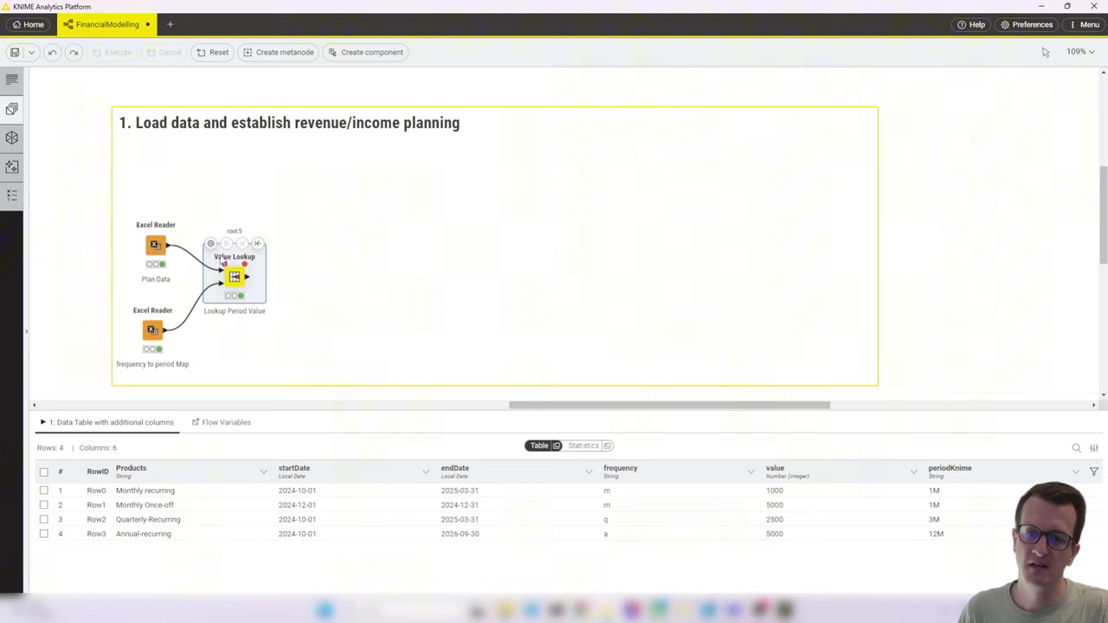
double_click(218, 250)
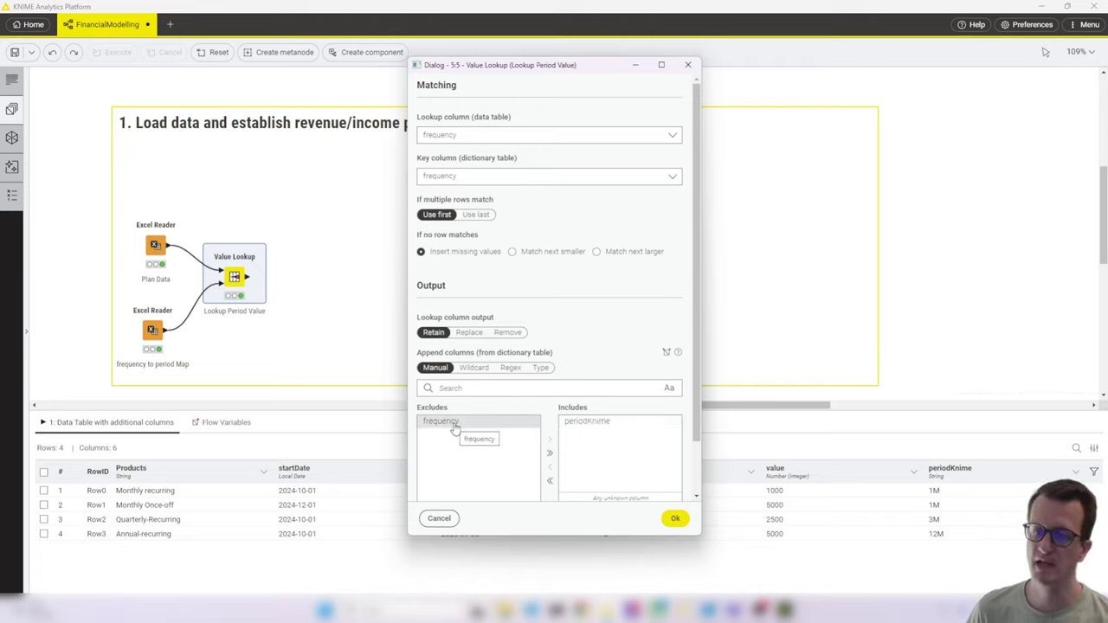
click(675, 518)
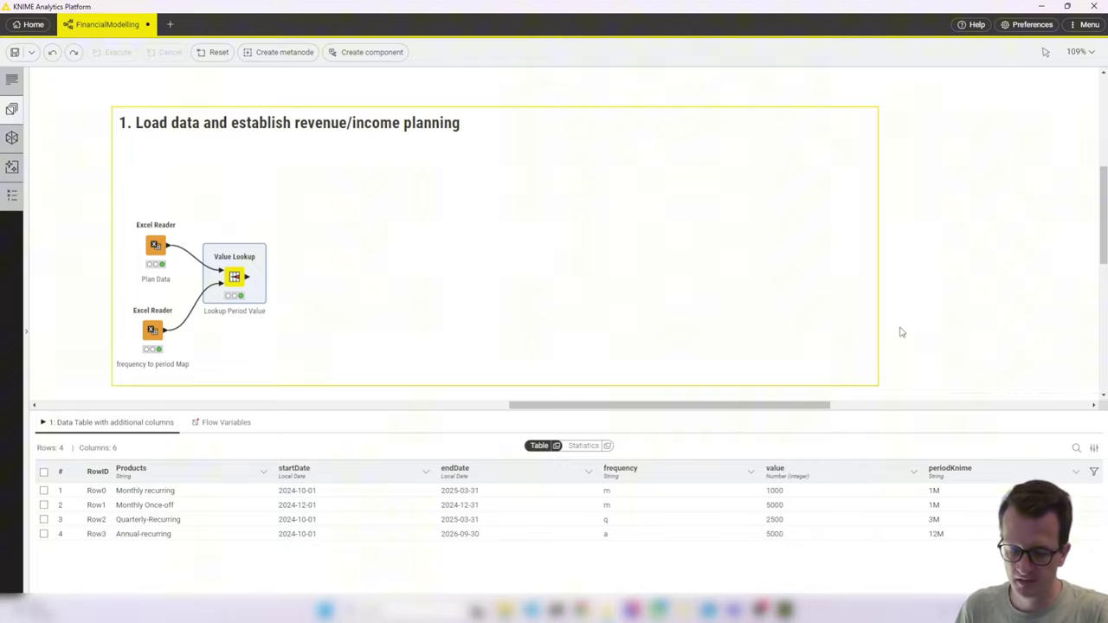
Add a Table Row to Variable Loop Start after Value Lookup, then a Create Date&Time Range node on its variables.
key(ctrl+y)
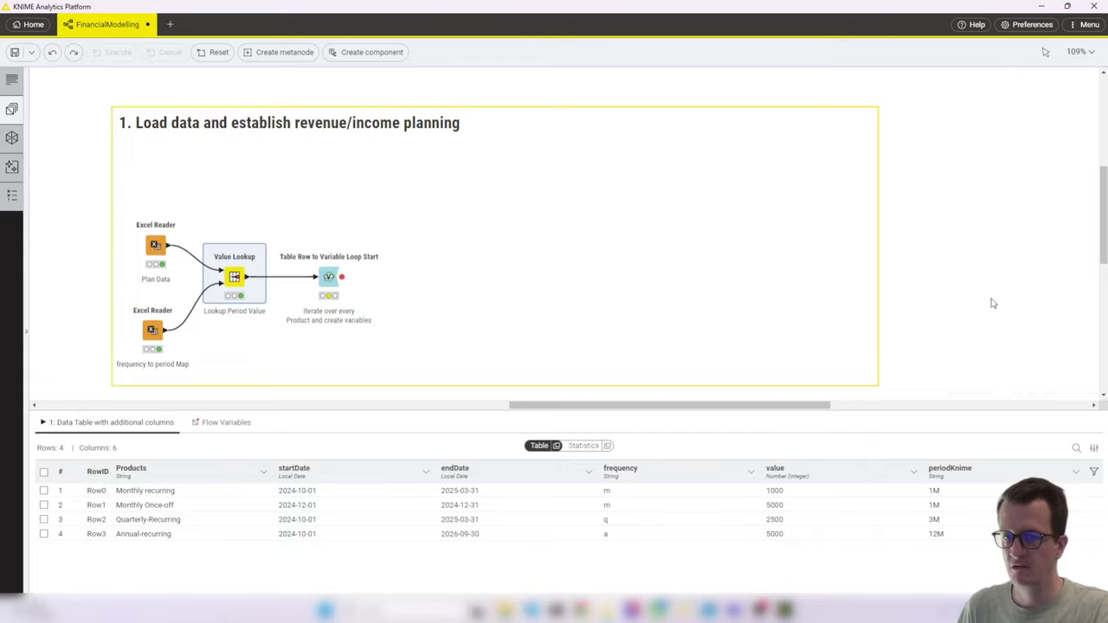
click(333, 277)
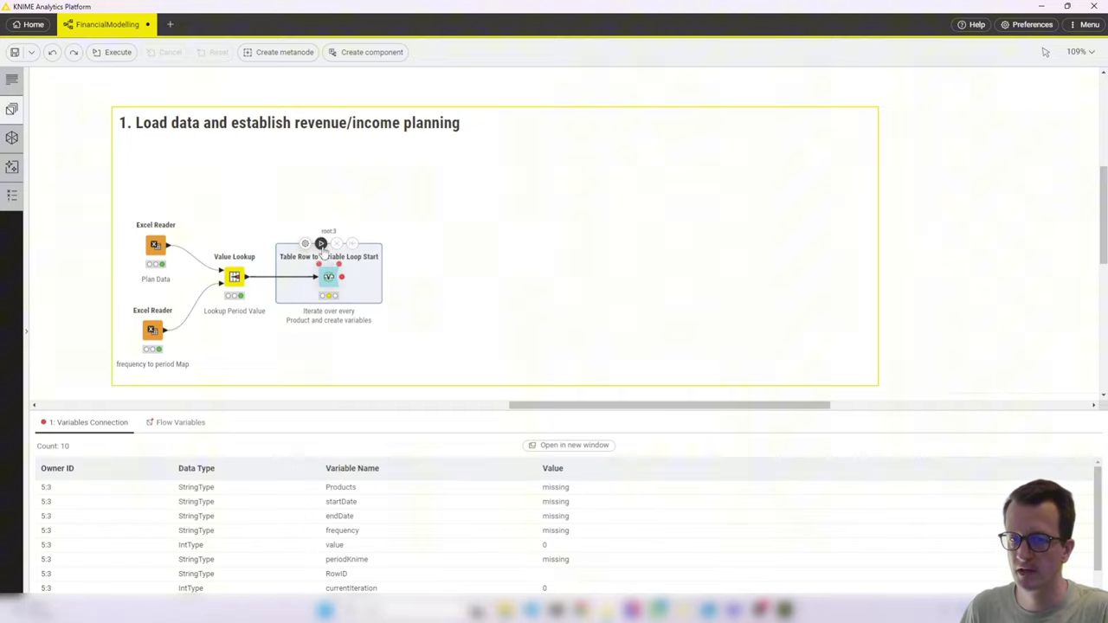
click(234, 277)
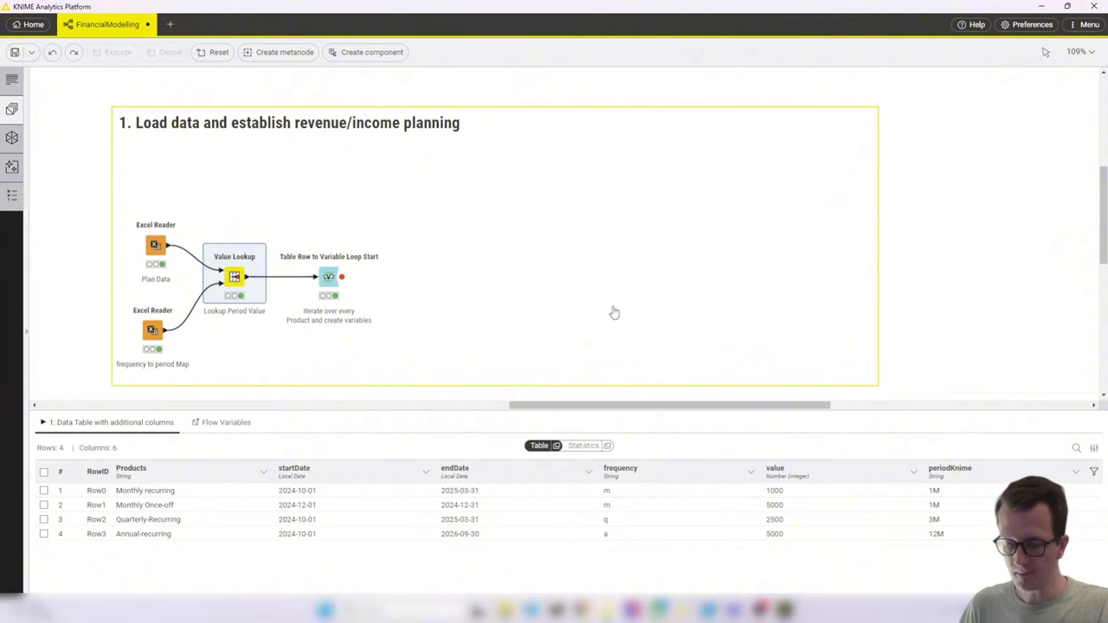
key(ctrl+z)
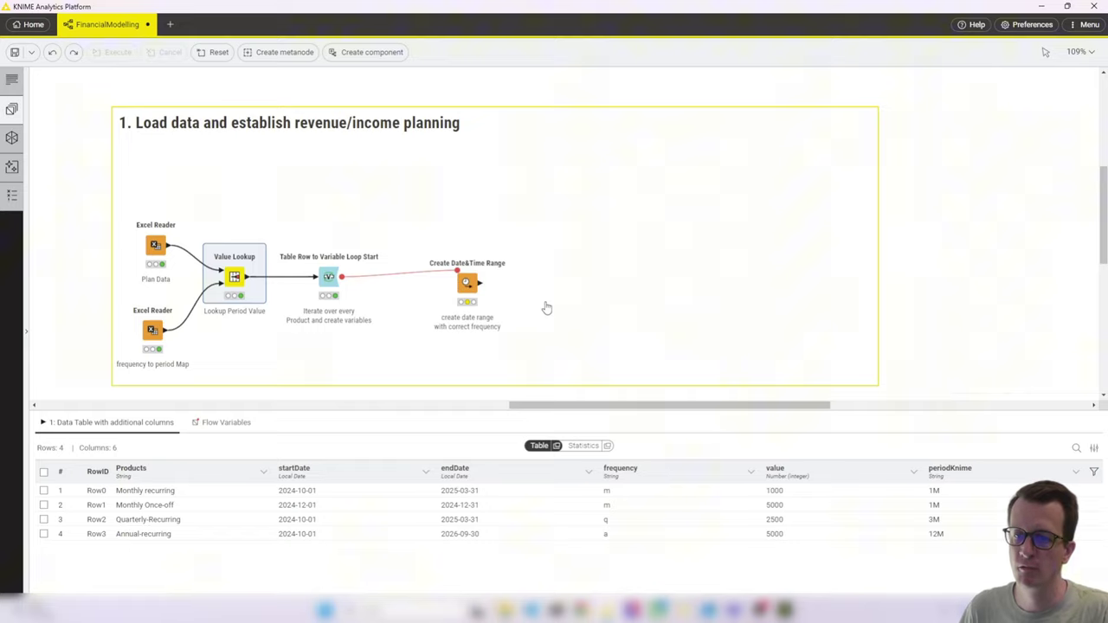
Compare the Create Date&Time Range node's empty output with the Value Lookup product table.
click(466, 284)
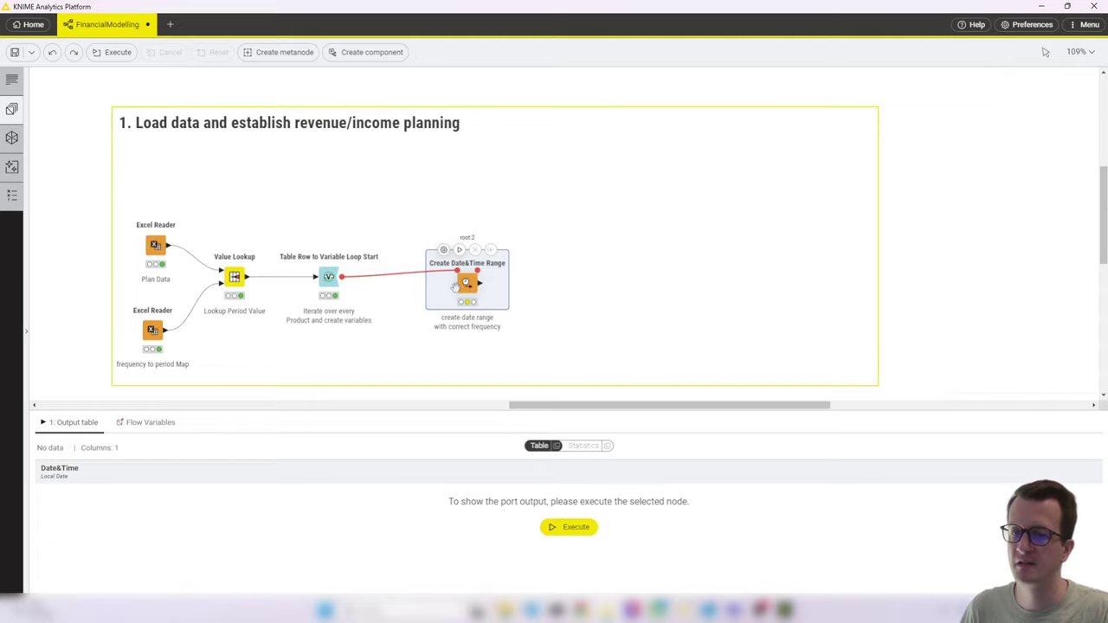
click(234, 276)
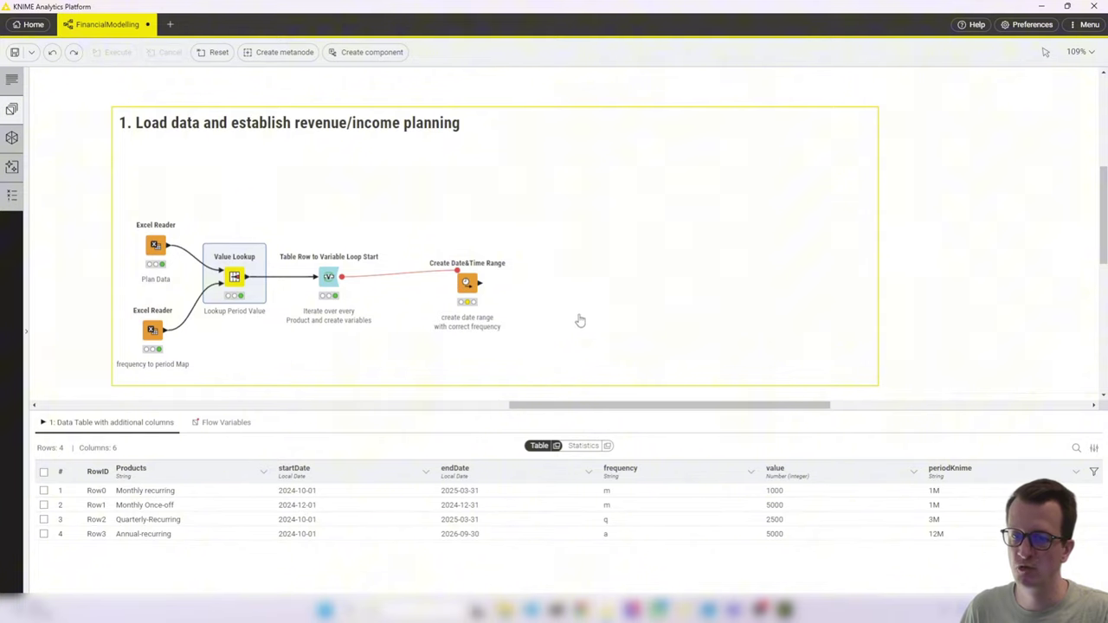
click(466, 284)
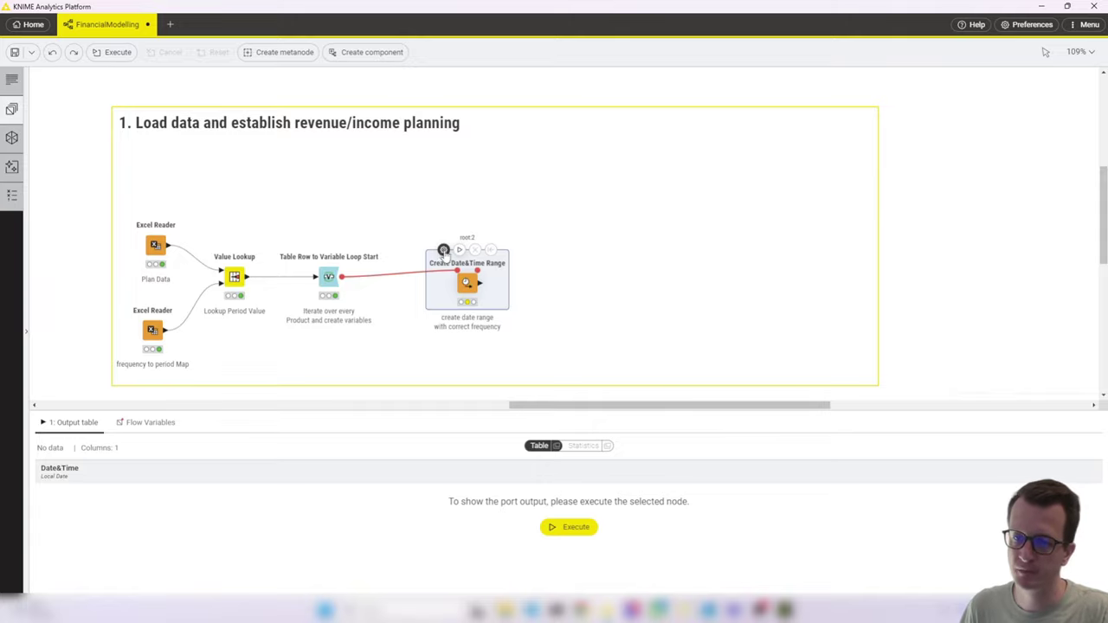
Keep the Date output type and drive start, duration and end from startDate, periodKnime and endDate.
click(443, 250)
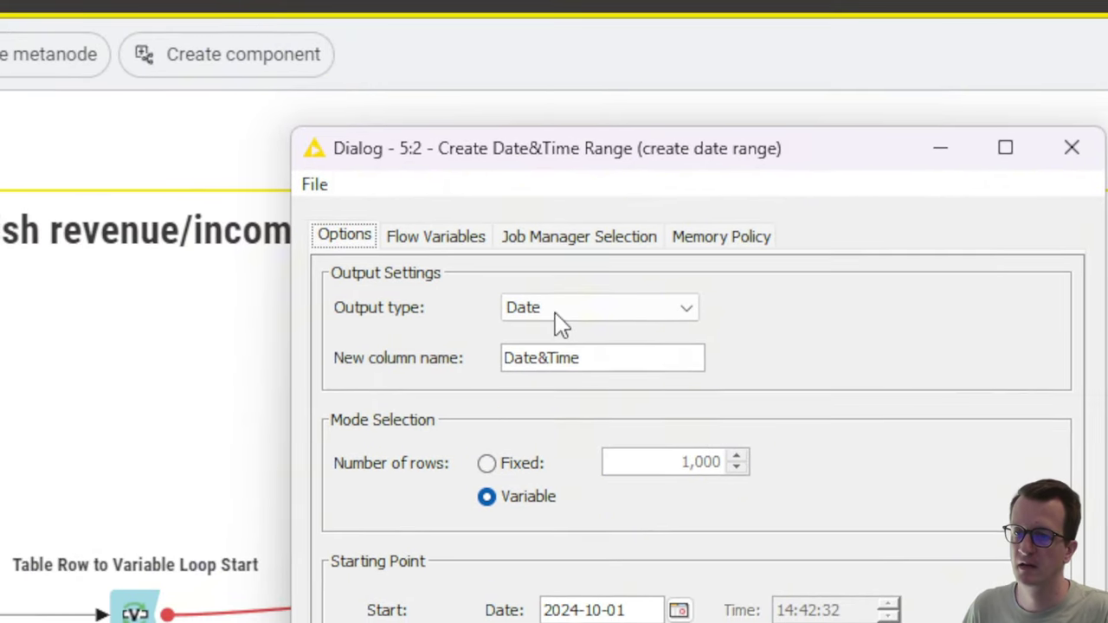
click(561, 316)
click(556, 316)
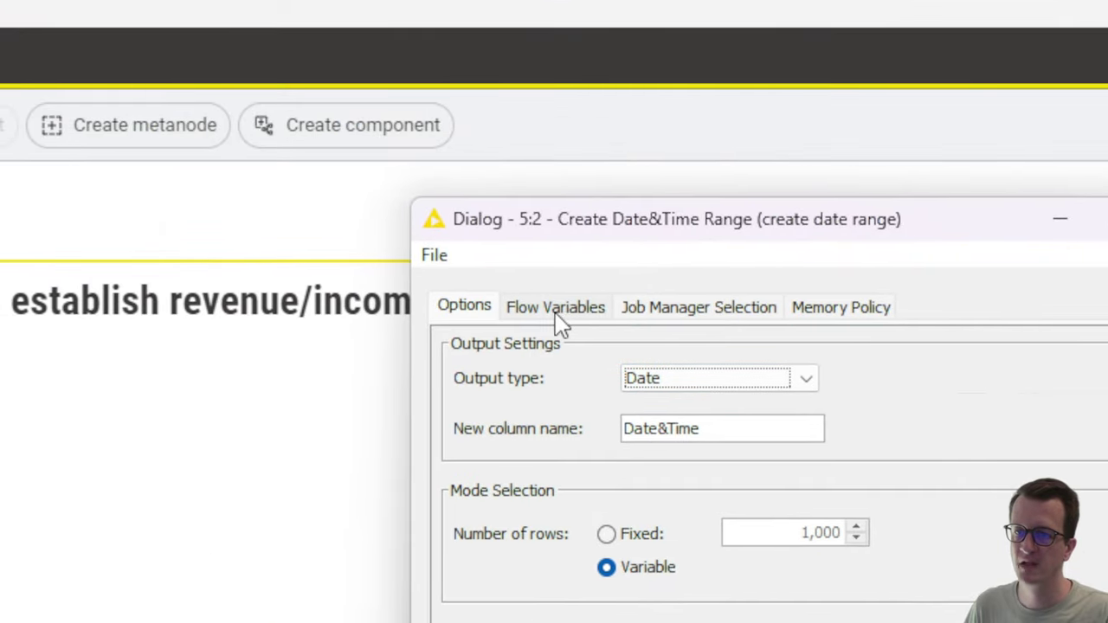
click(459, 60)
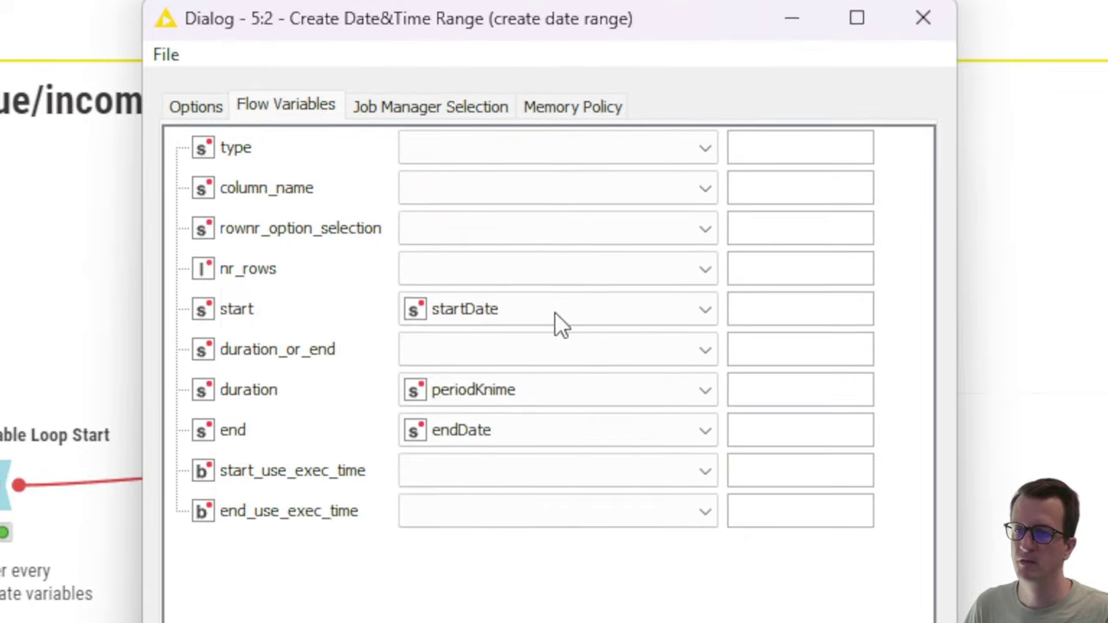
click(896, 311)
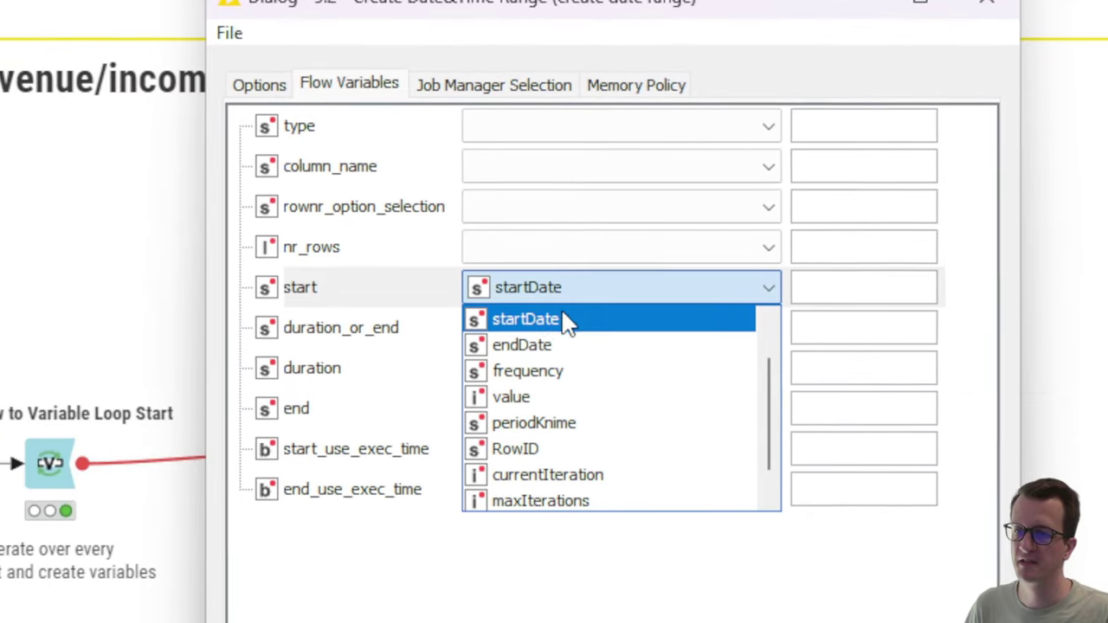
click(567, 320)
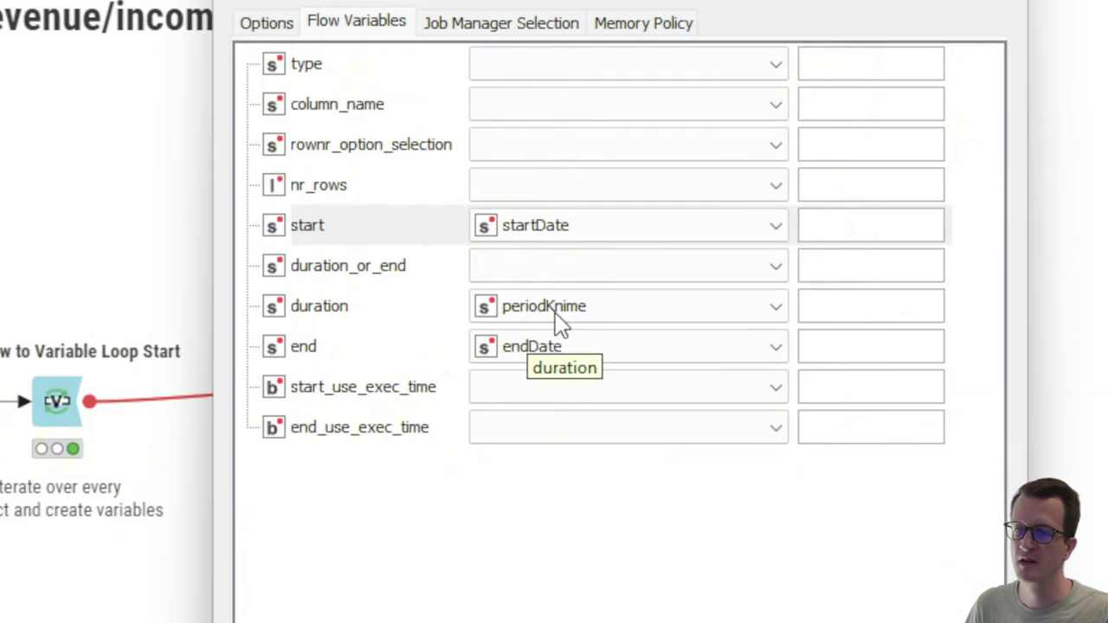
click(560, 320)
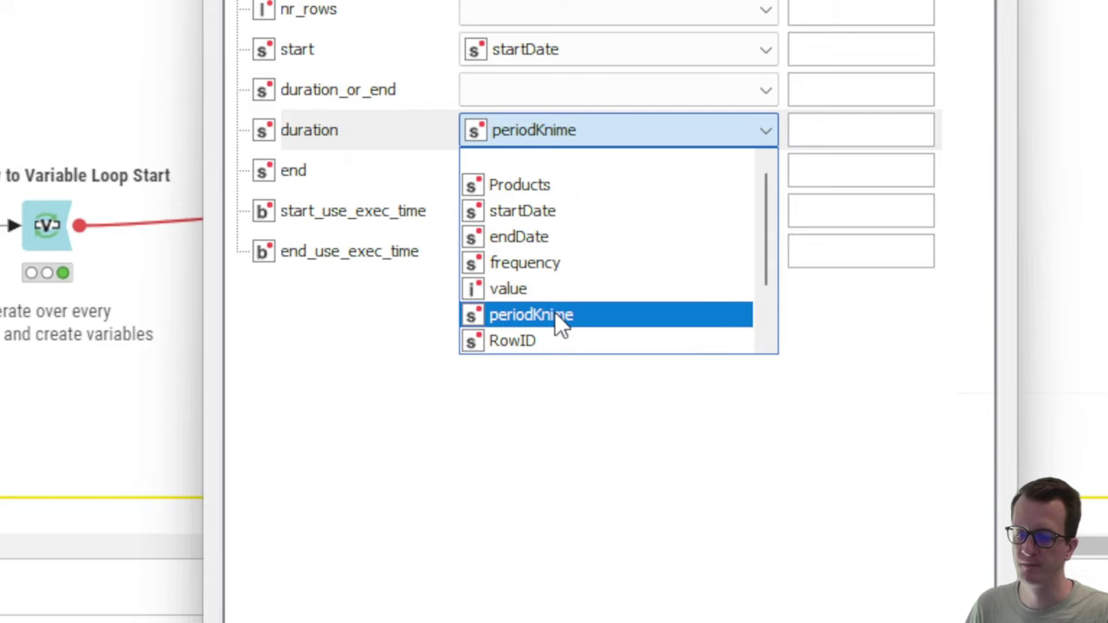
click(560, 316)
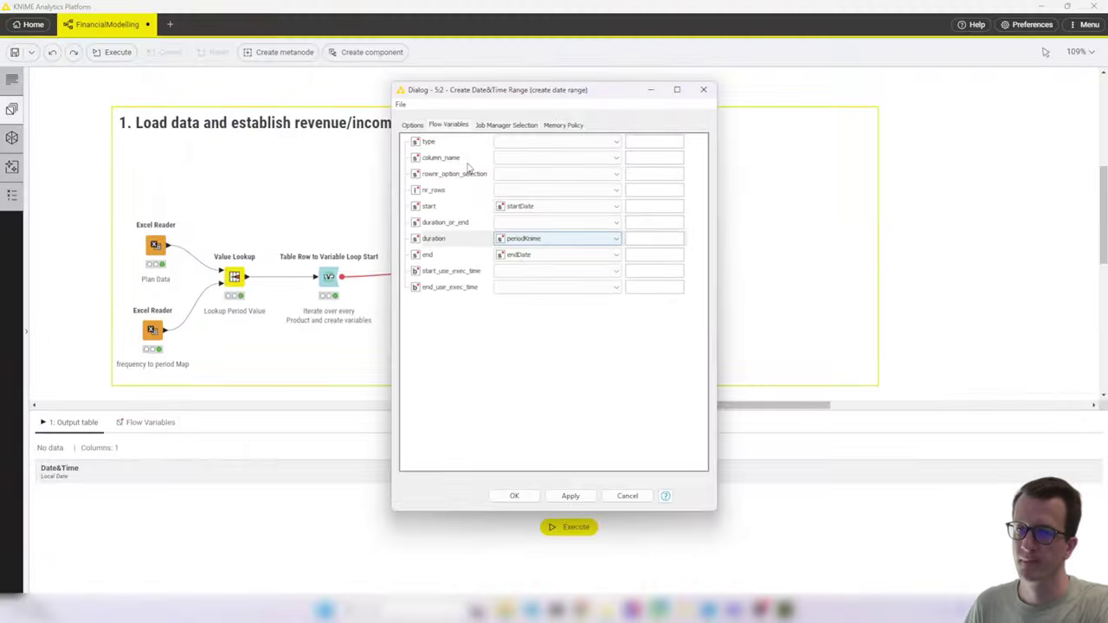
key(ctrl+Page_Up)
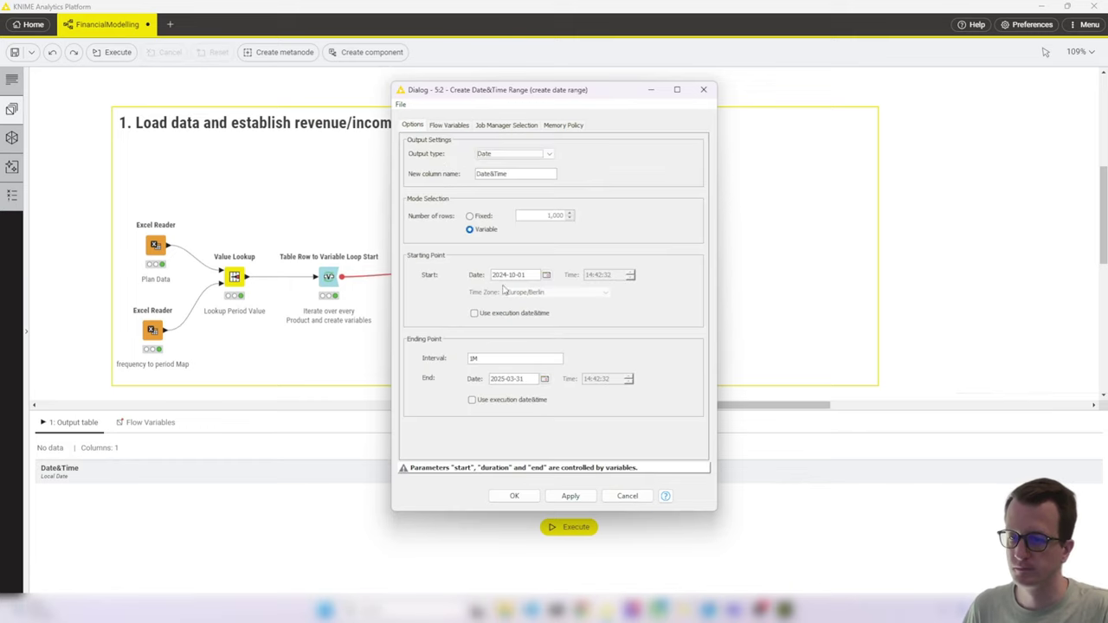
Execute the date range for six monthly dates and attach the Column Expressions node 'add in value and product'.
click(513, 495)
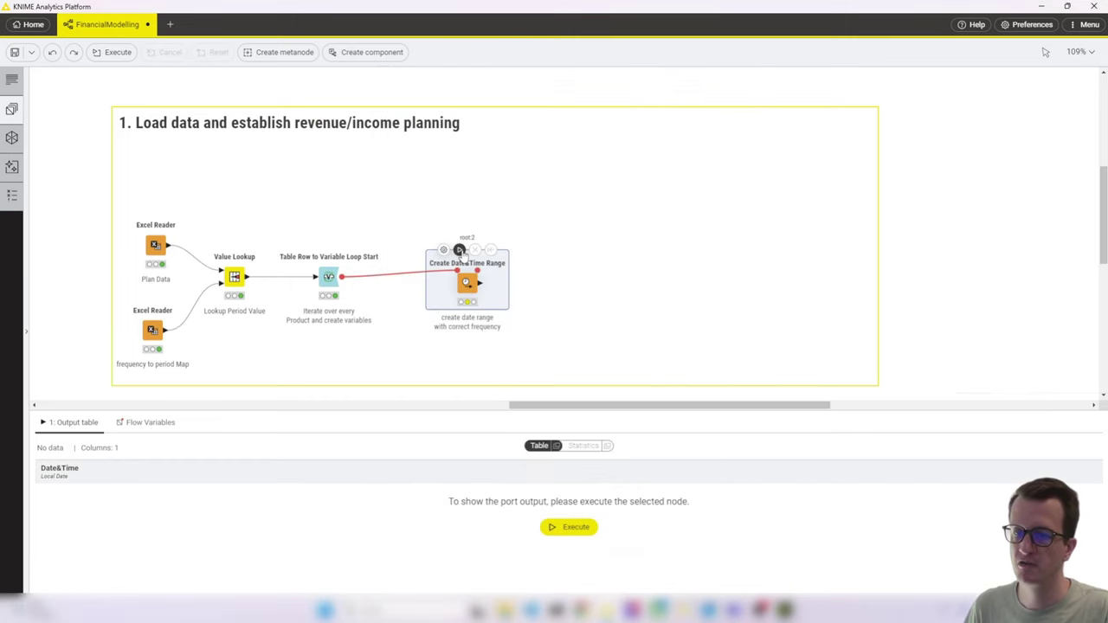
click(459, 249)
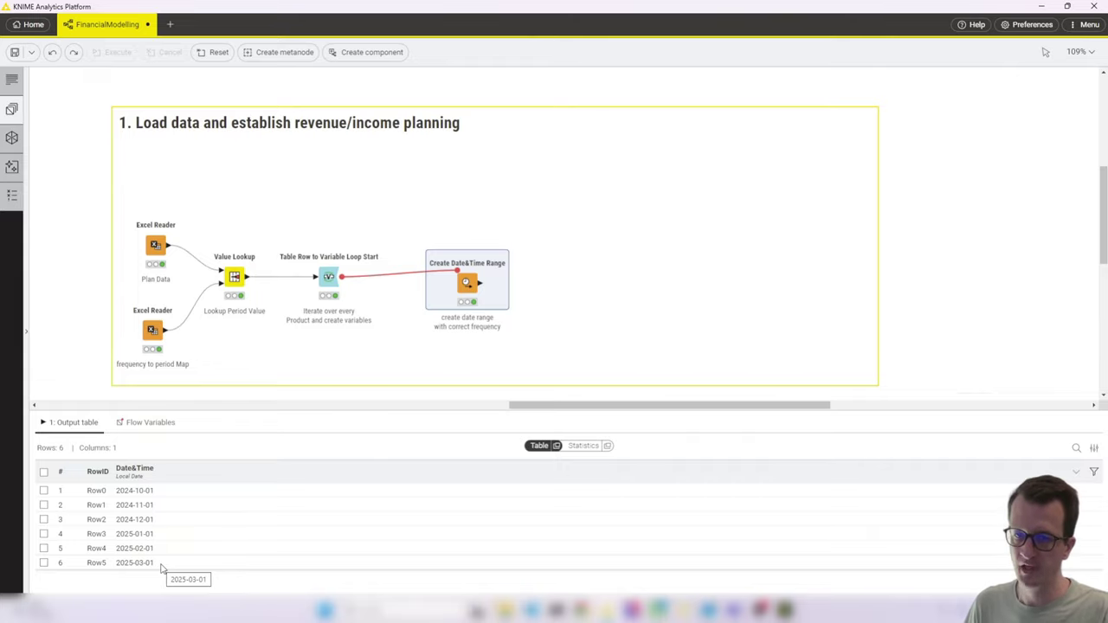
key(ctrl+z)
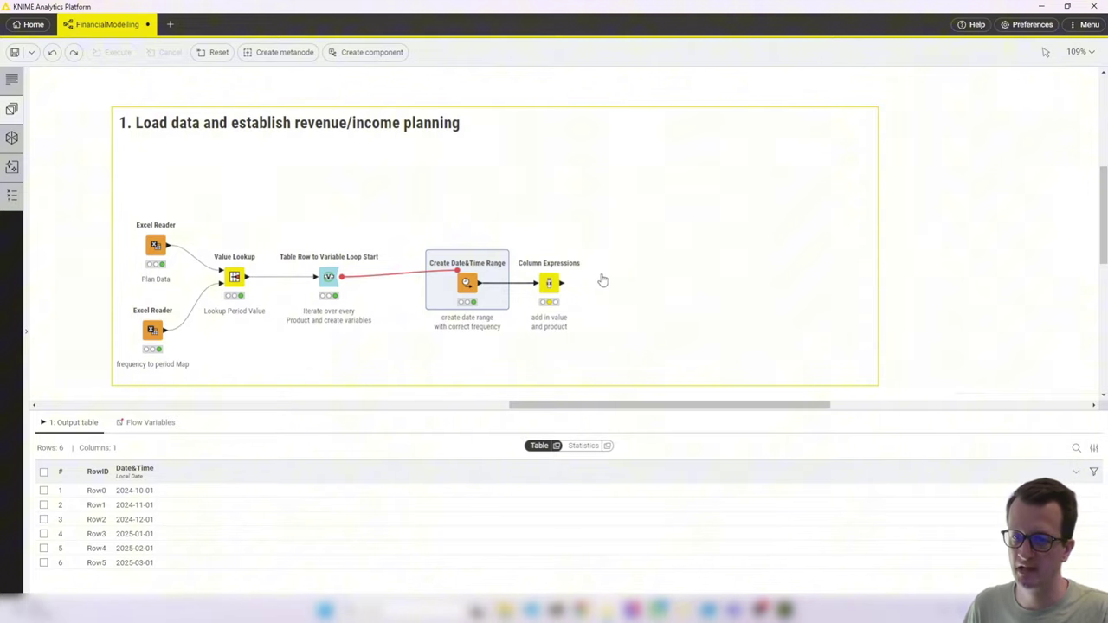
Inspect the flow variables the loop start node passes into the loop.
click(539, 268)
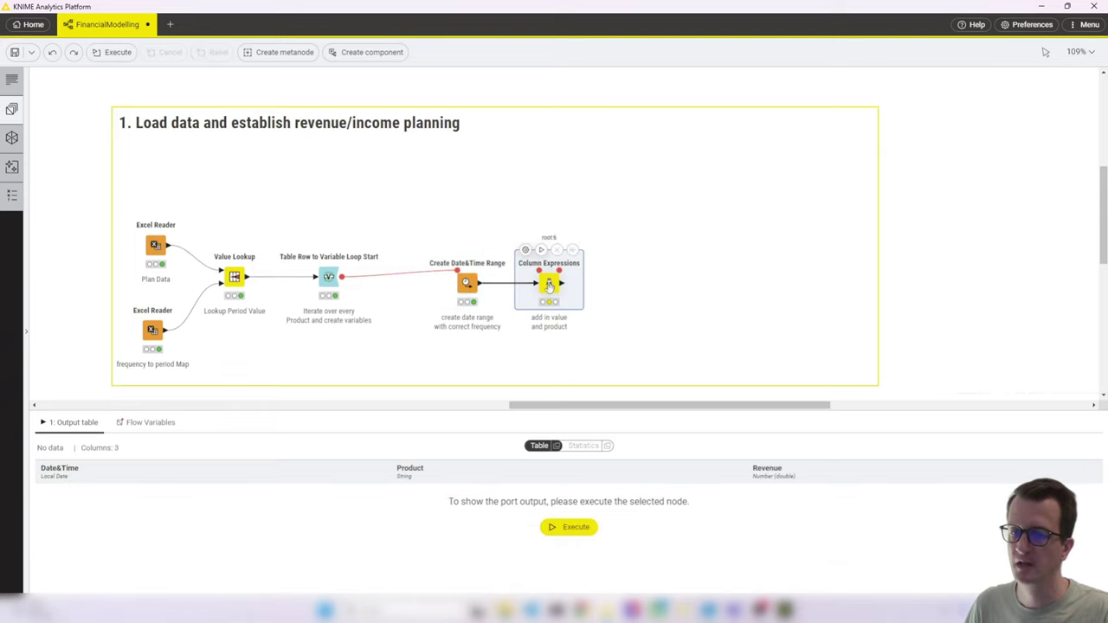
click(329, 277)
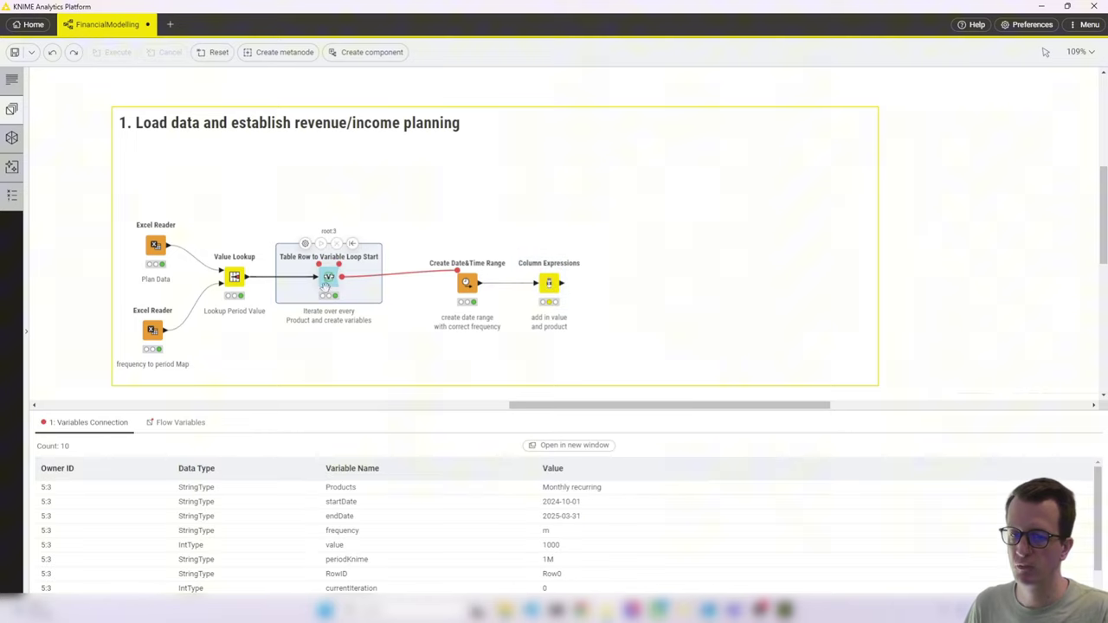
click(179, 424)
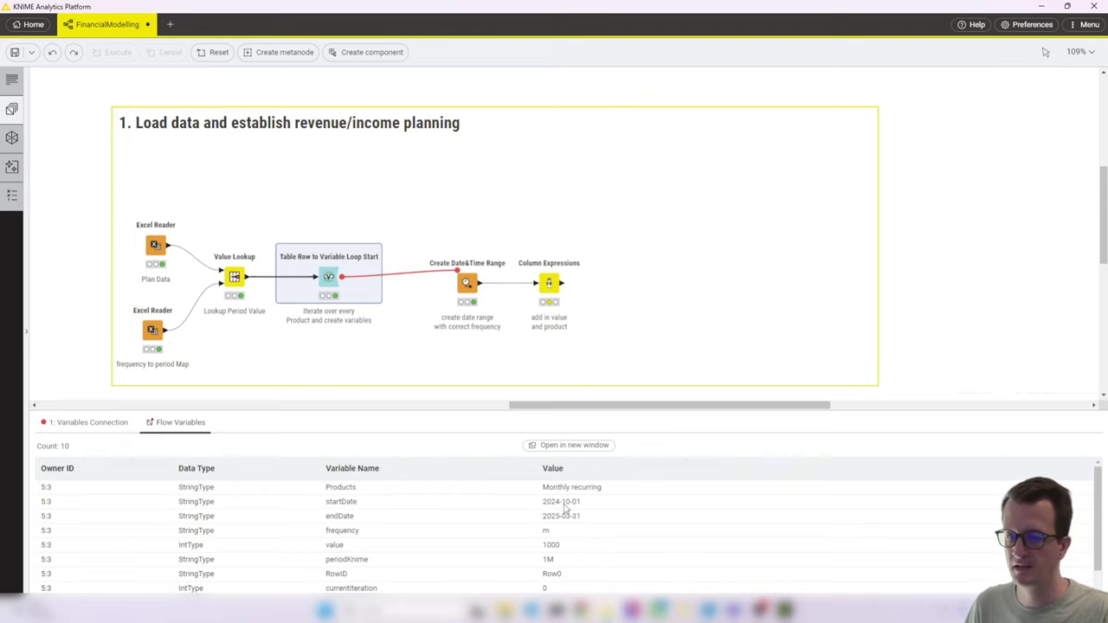
Run Column Expressions to add Product 'Monthly recurring' and Revenue 1,000 to all six dates.
click(549, 283)
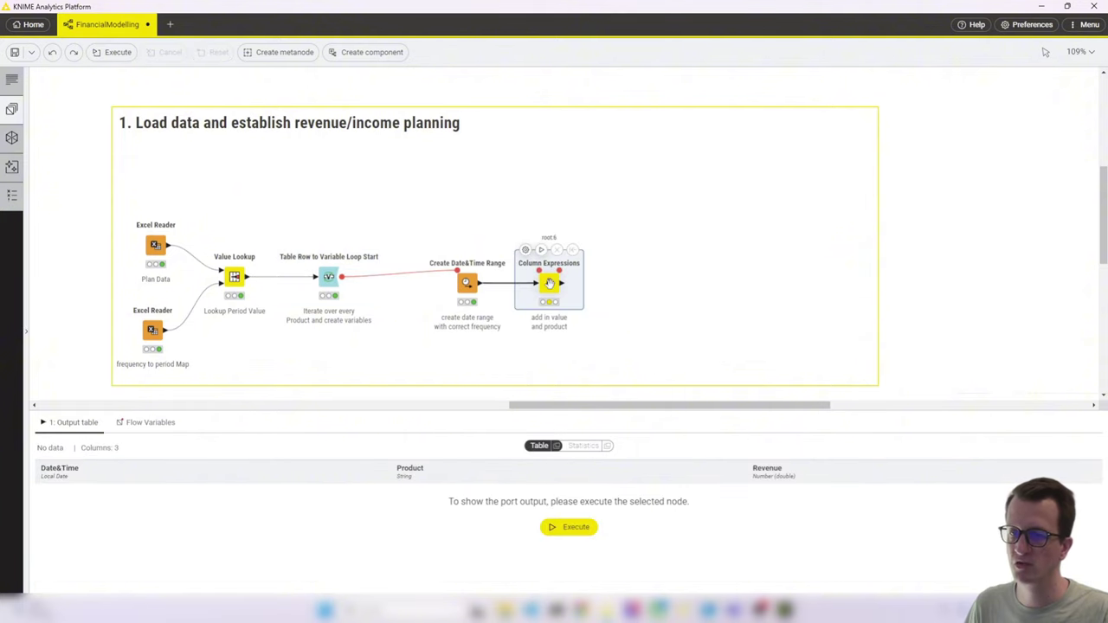
double_click(549, 283)
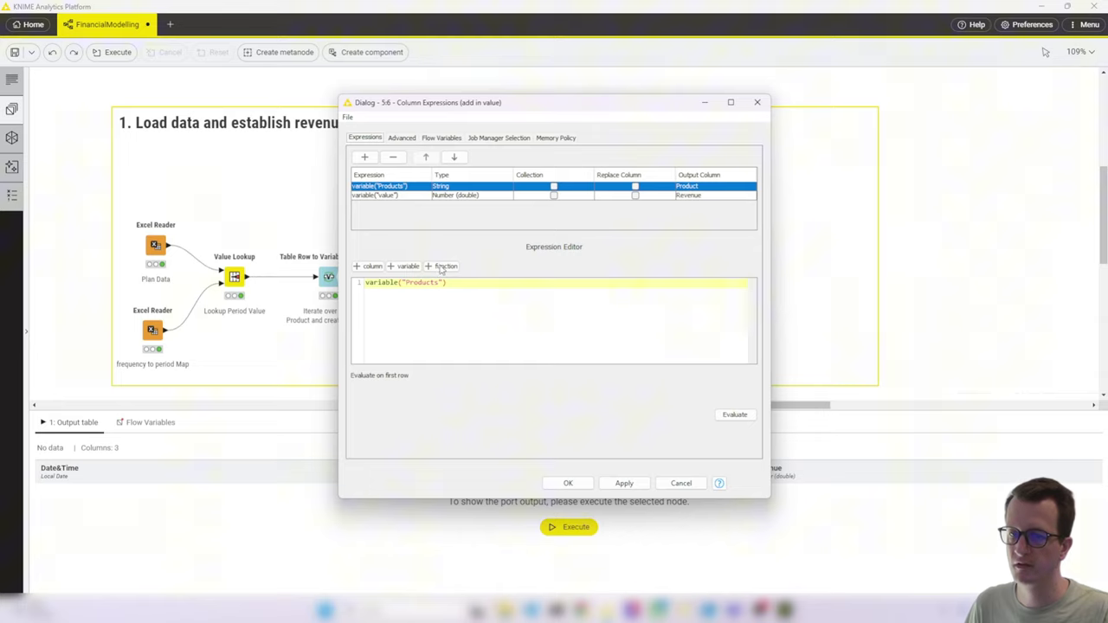
click(455, 296)
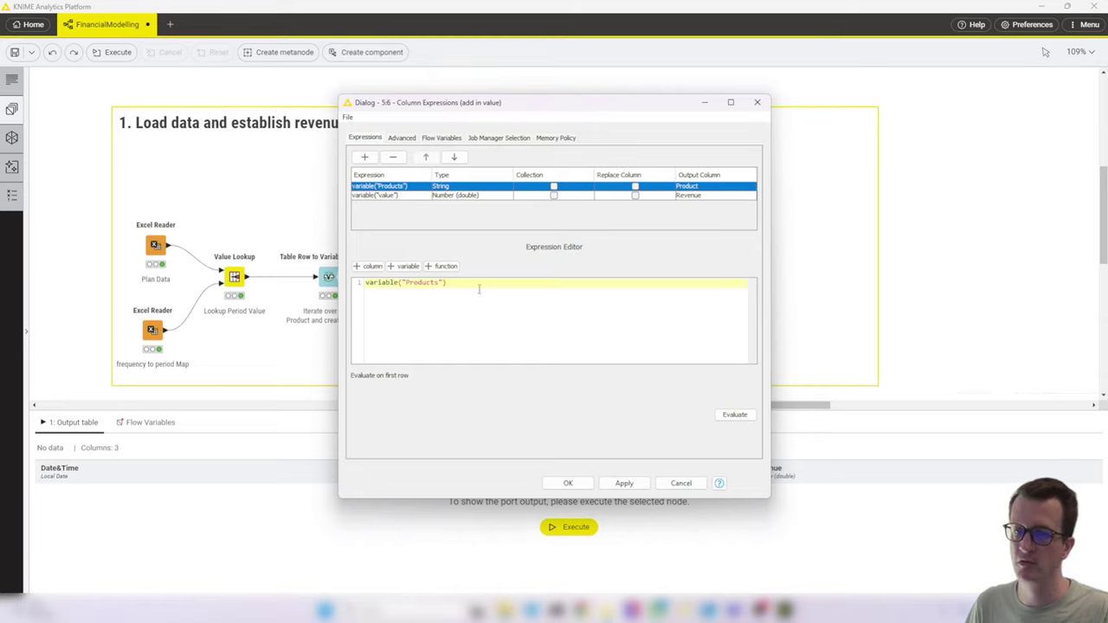
click(401, 197)
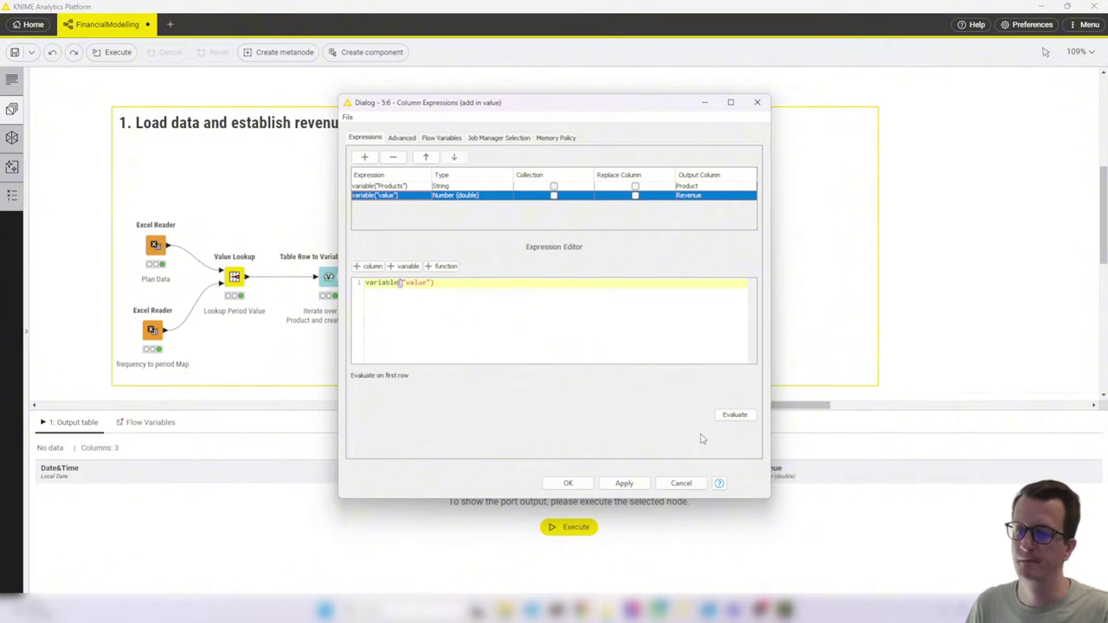
click(734, 414)
click(568, 484)
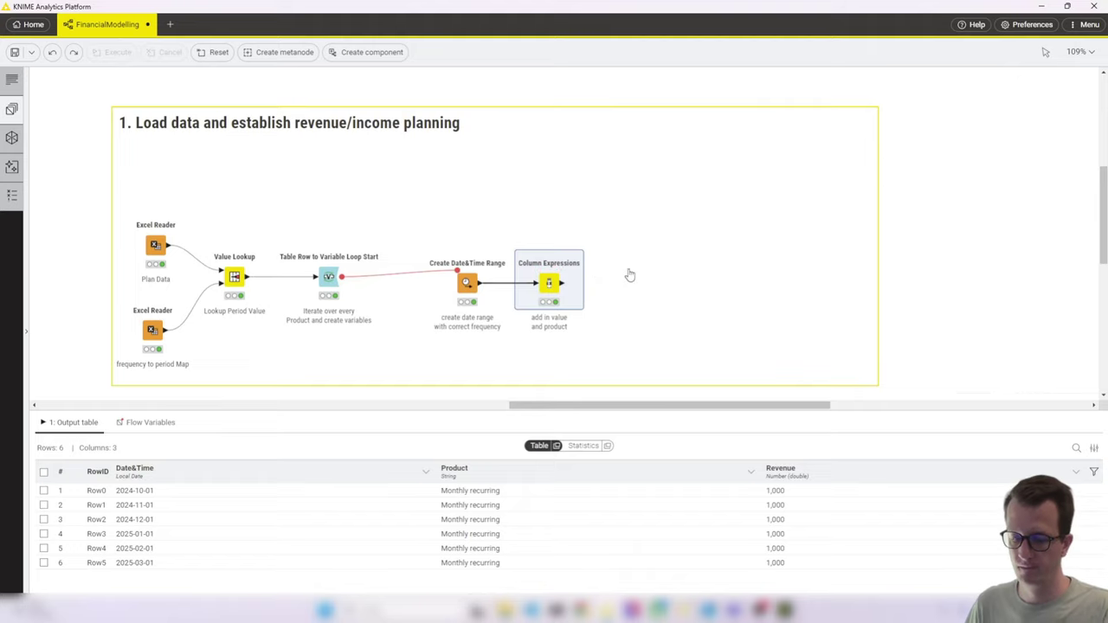
Add and execute a Loop End node, reviewing the collected rows in a separate window.
key(ctrl+v)
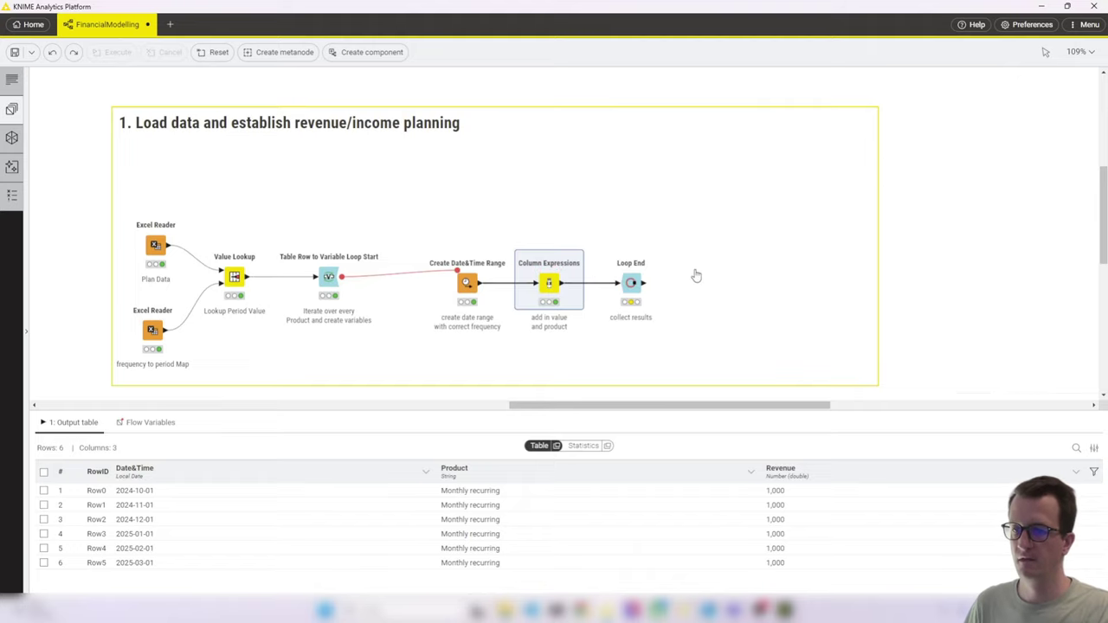
click(630, 270)
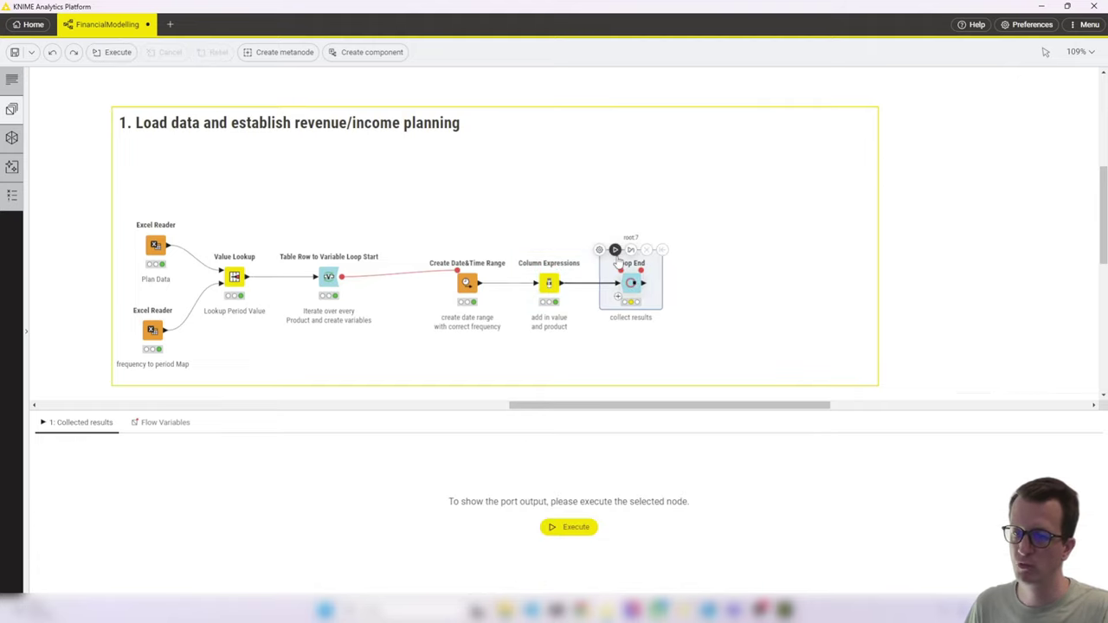
click(615, 249)
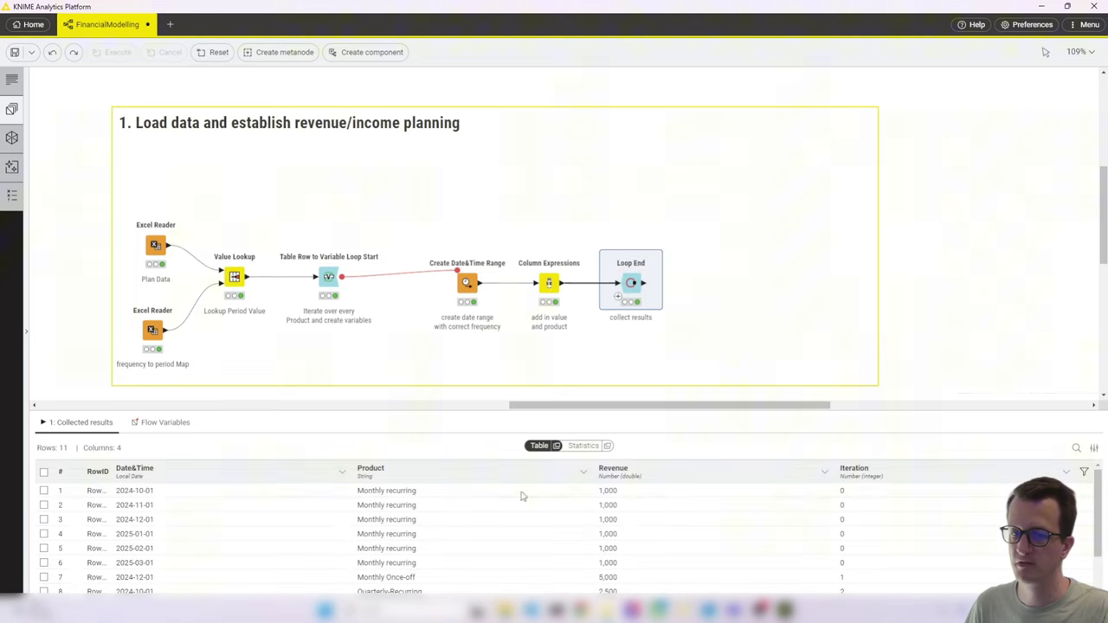
click(557, 447)
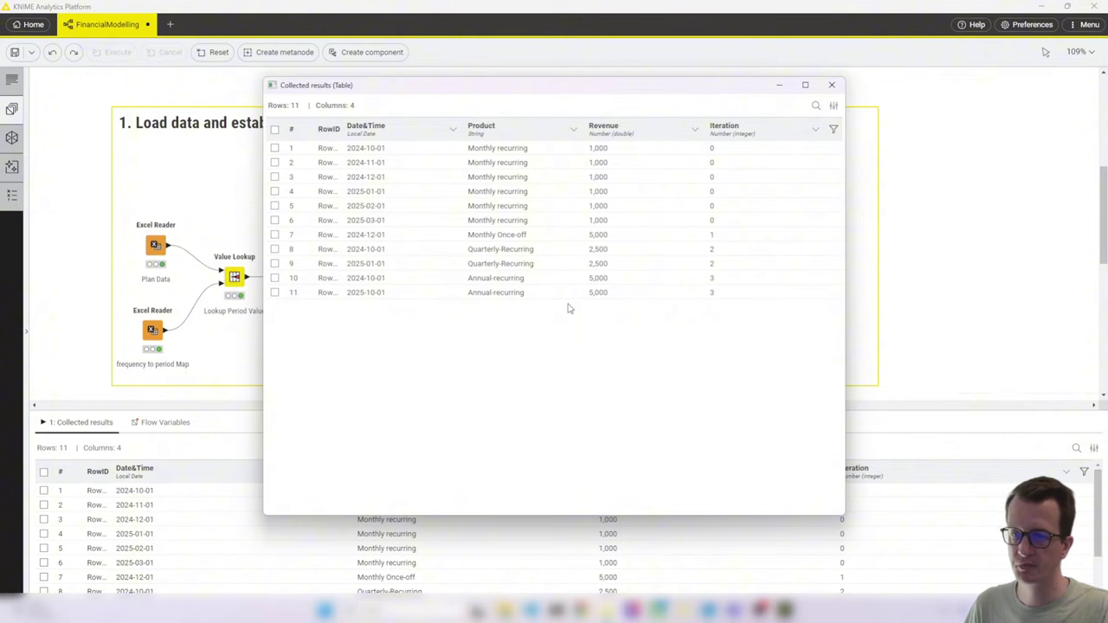
click(832, 85)
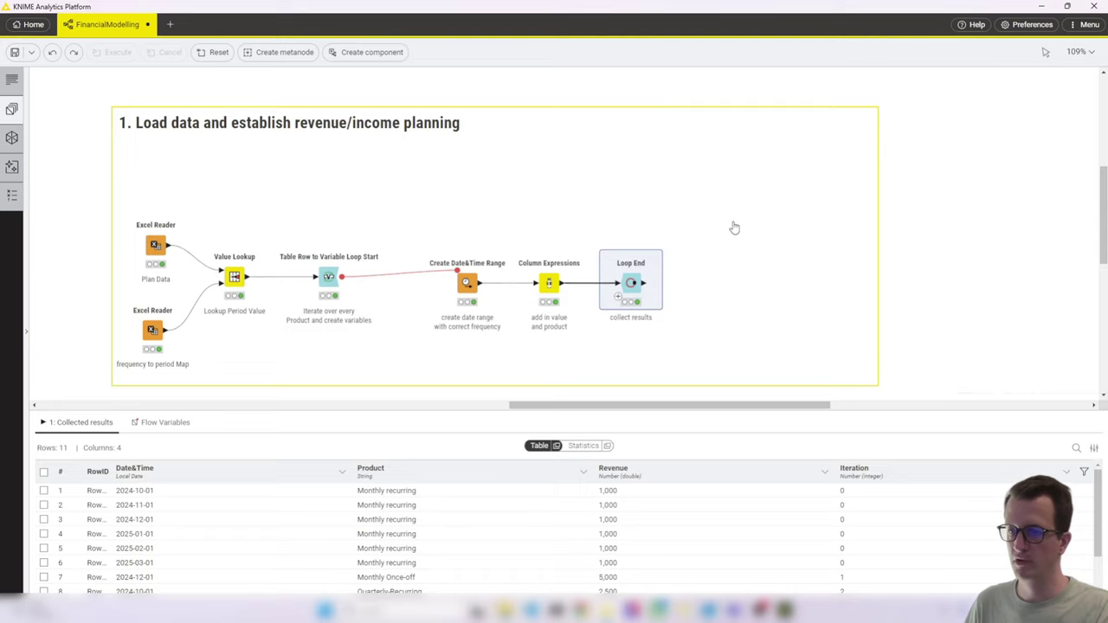
click(802, 256)
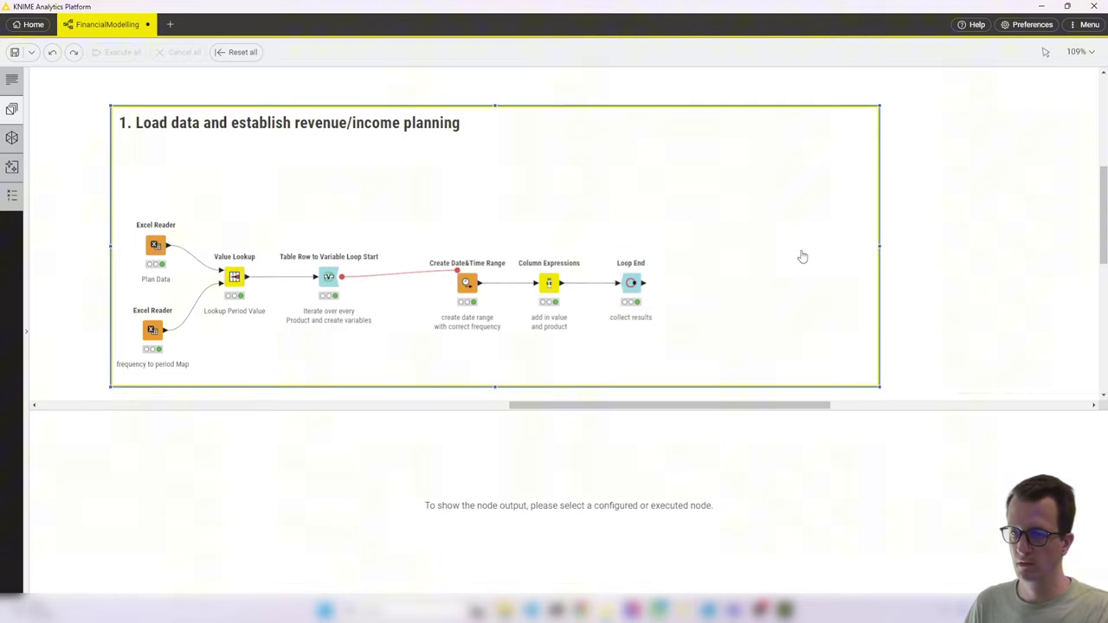
Add a Sorter after Loop End and run it to order rows by date.
key(ctrl+z)
click(699, 282)
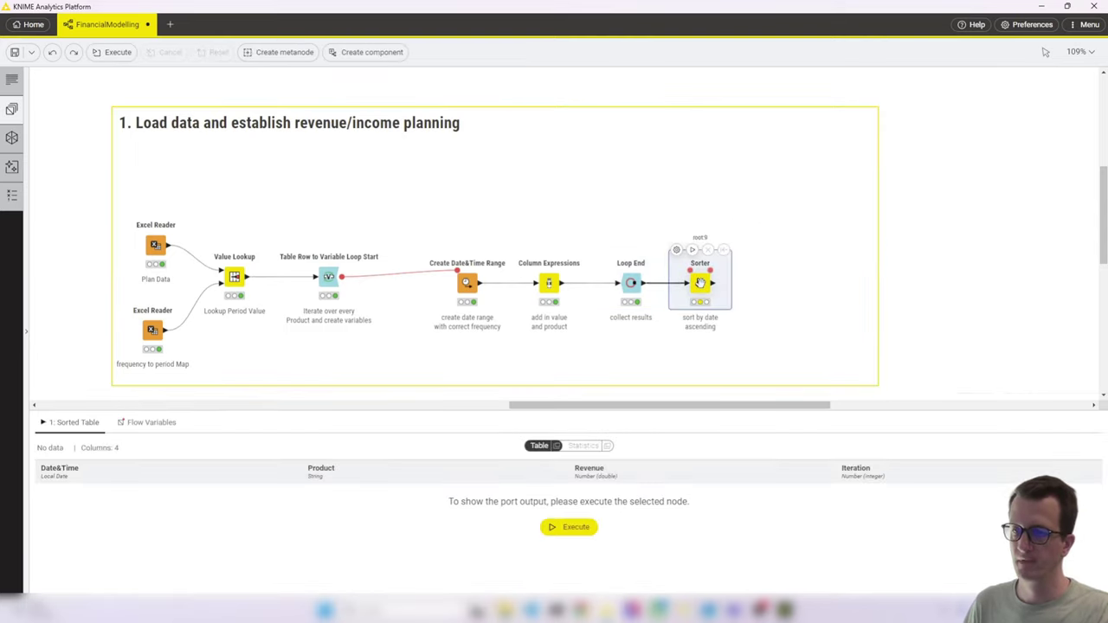
click(692, 251)
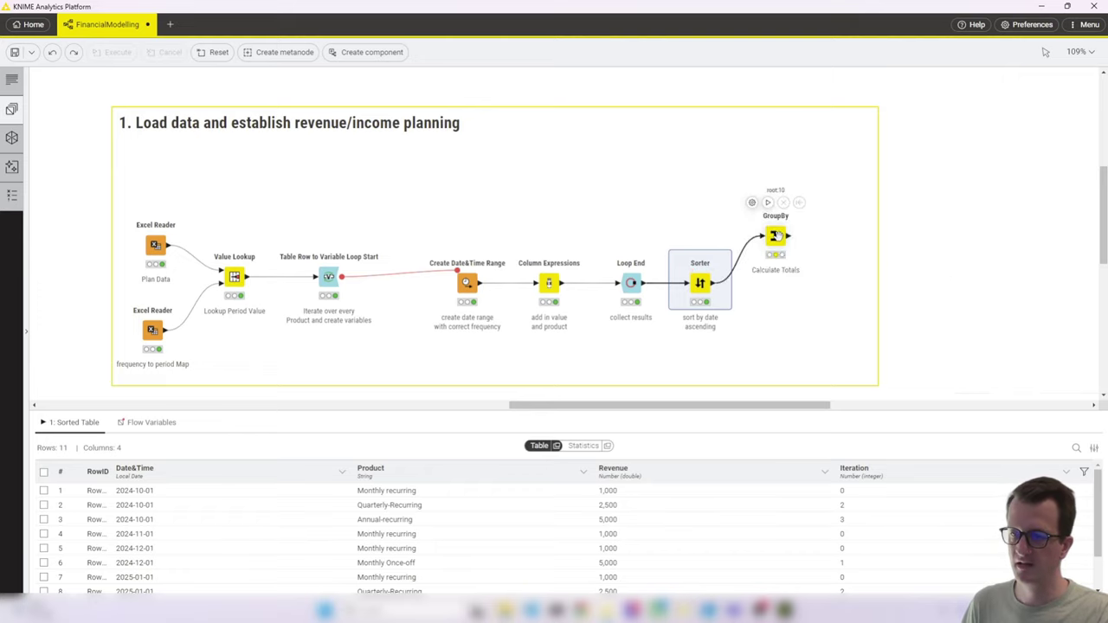
Run the GroupBy 'Calculate Totals' node and confirm it sums Revenue per product.
click(777, 234)
click(768, 202)
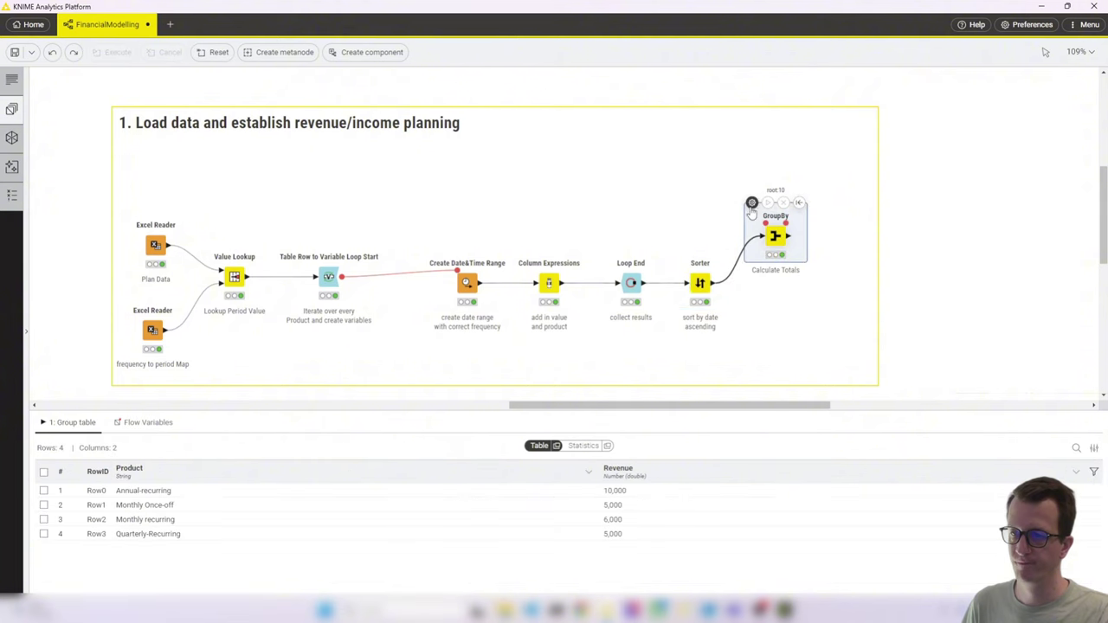
click(751, 205)
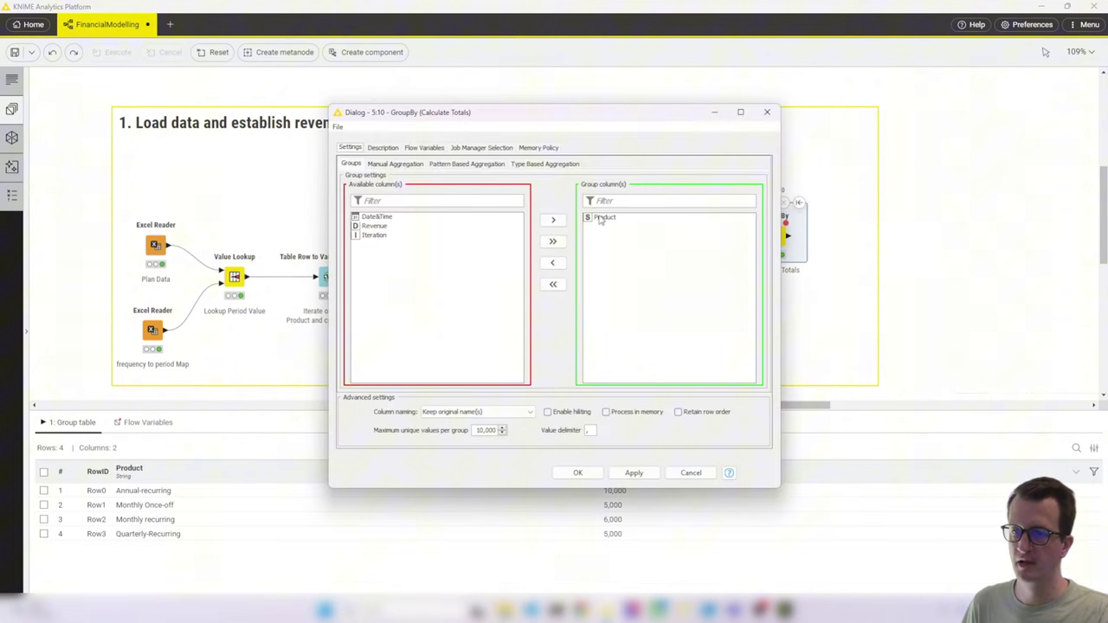
click(386, 165)
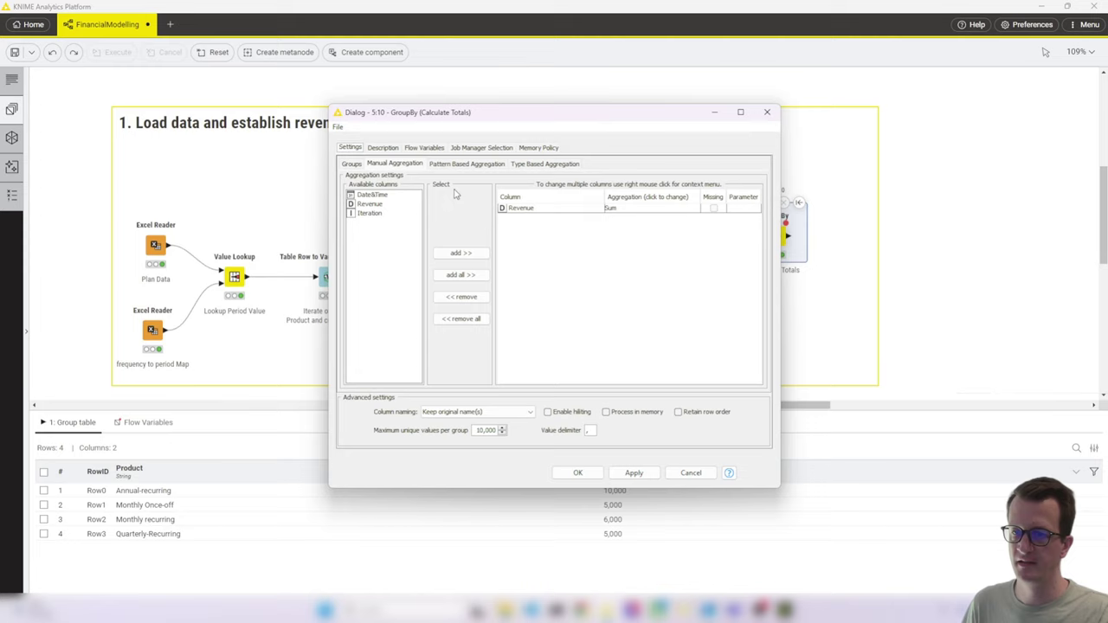
click(767, 112)
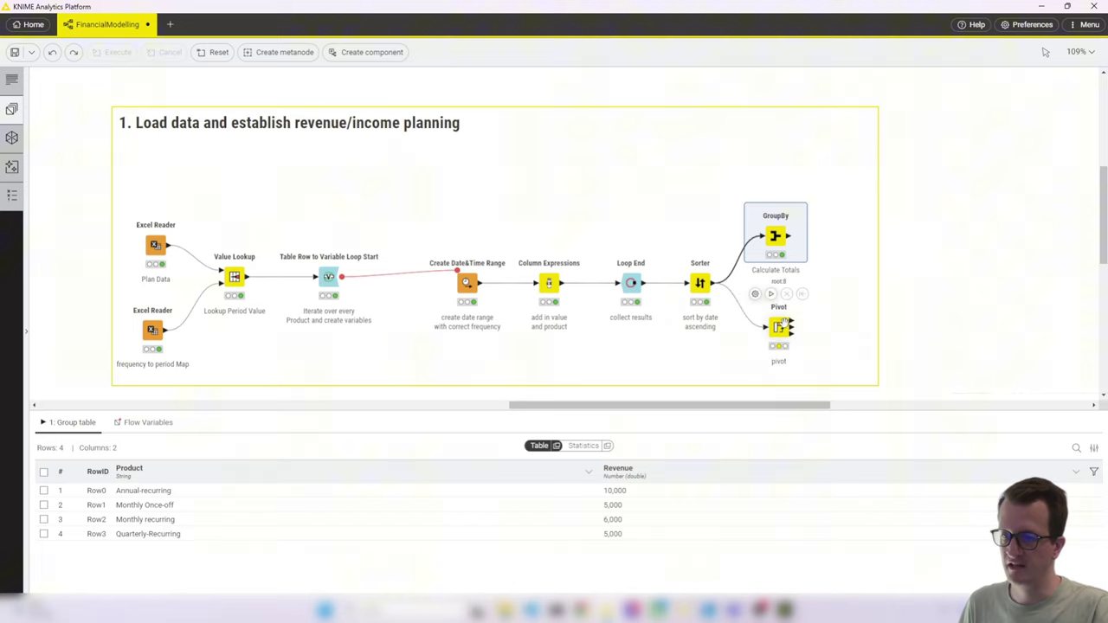
Confirm the Pivot uses date columns with summed Revenue, then execute it for a 4-row product table.
click(782, 326)
click(755, 294)
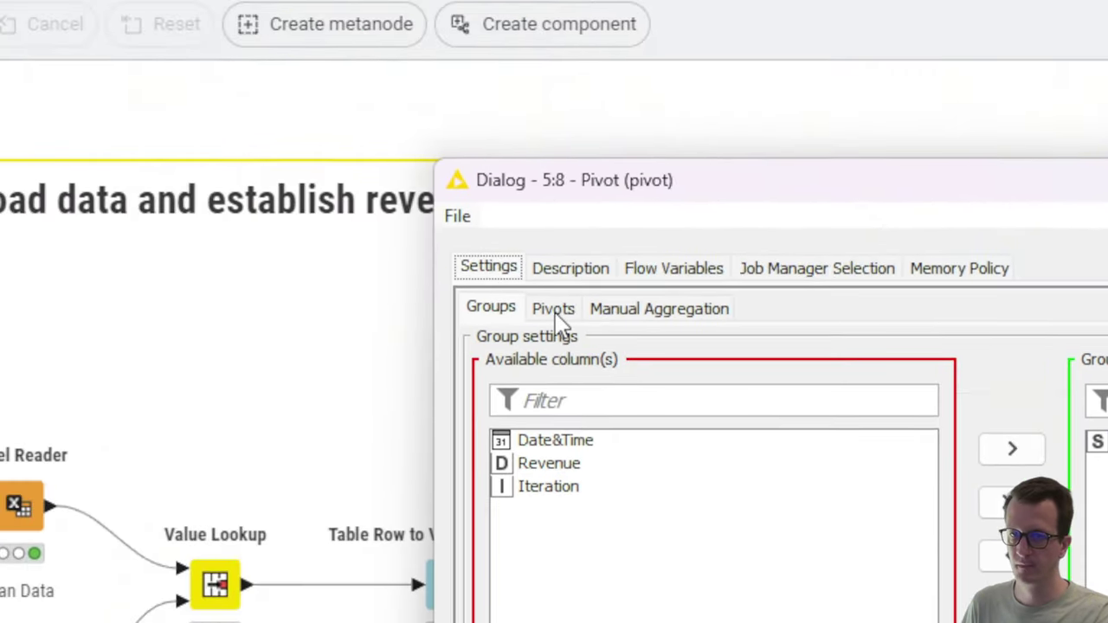
click(505, 288)
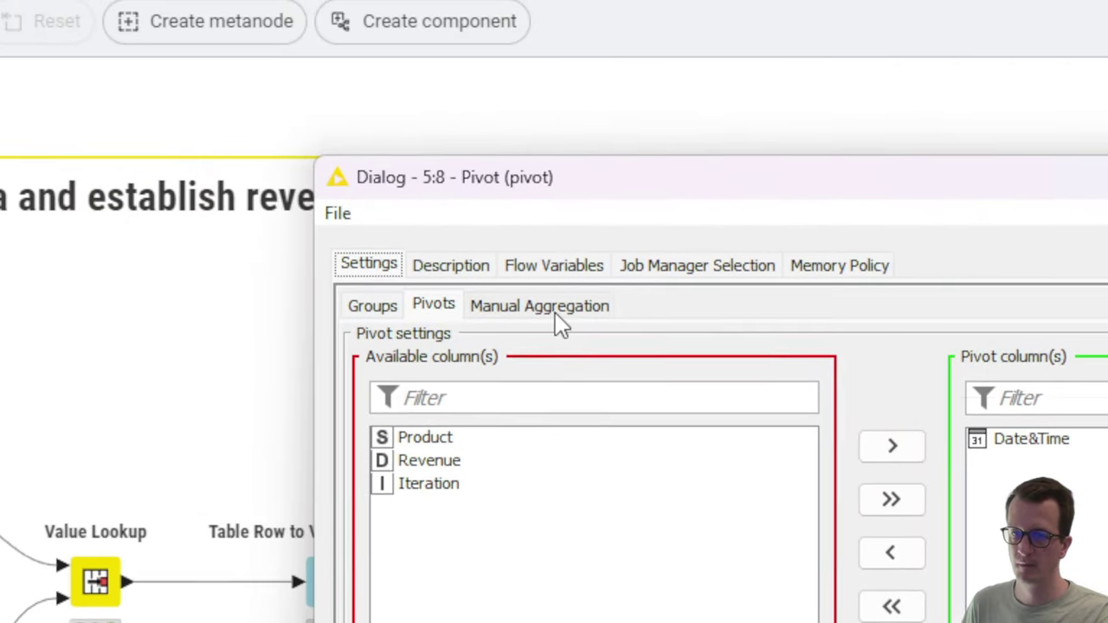
click(76, 160)
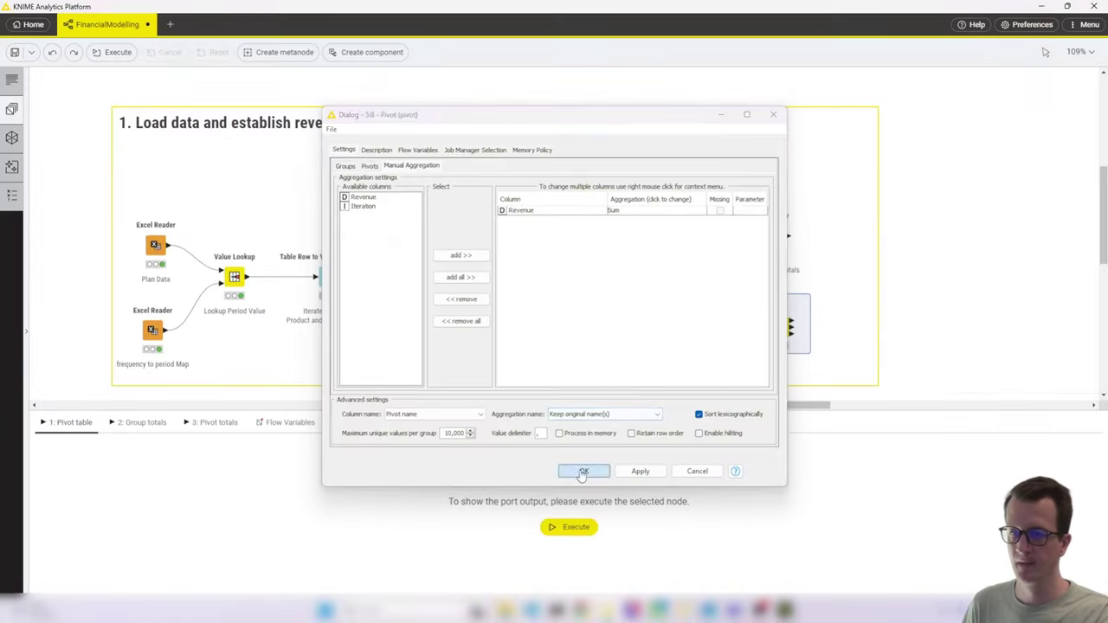
click(579, 470)
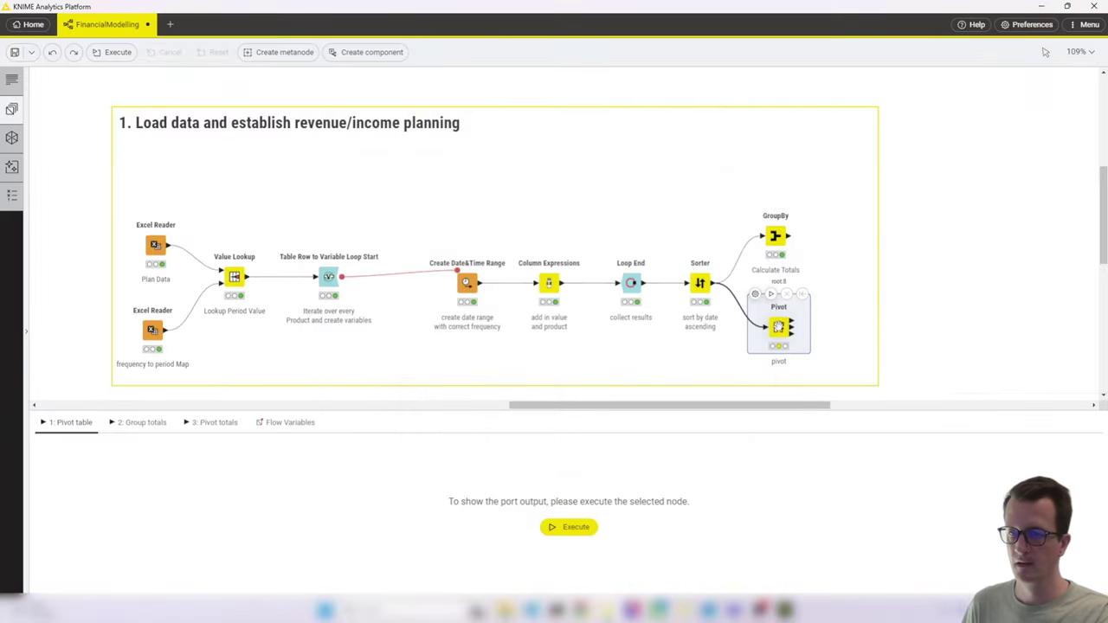
click(770, 293)
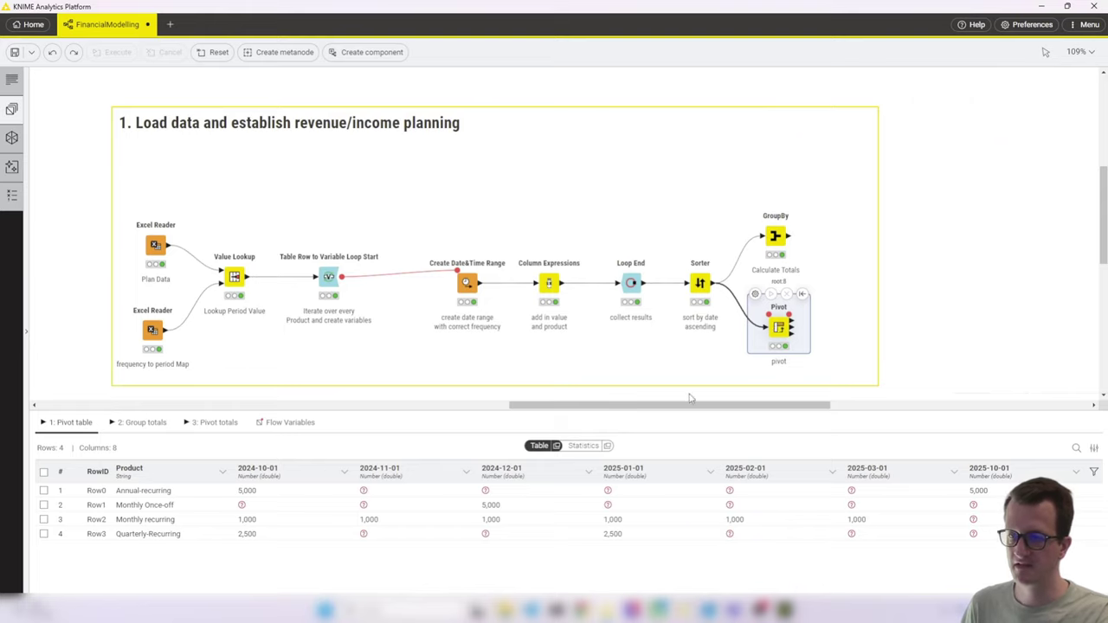
Open the pivot table in its own window, widen it to fit product names, then close it.
click(557, 446)
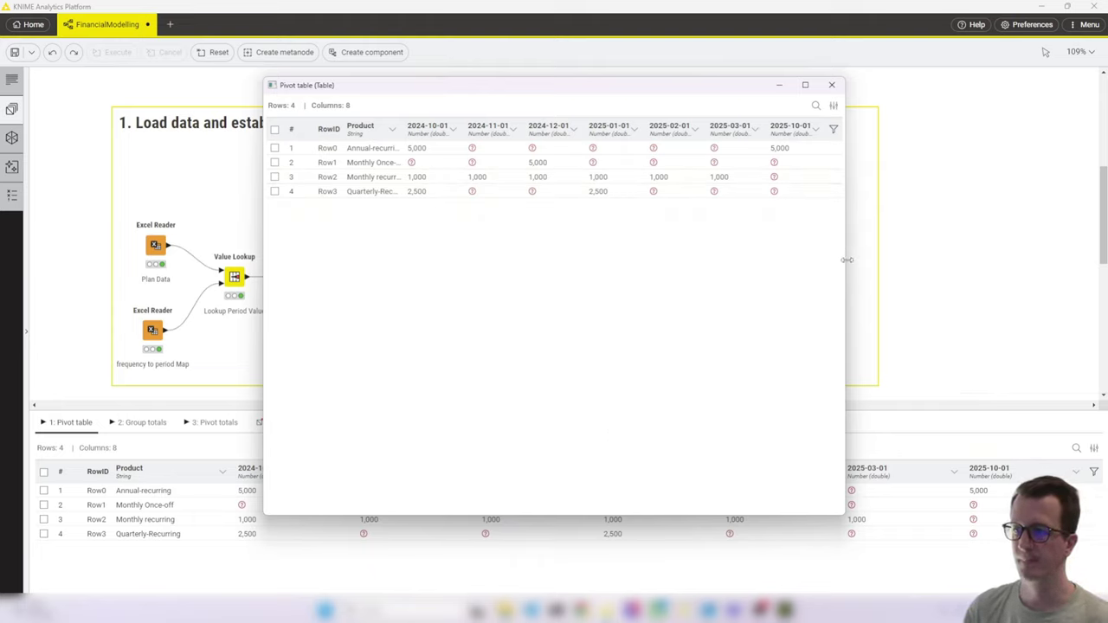
drag(846, 260, 941, 262)
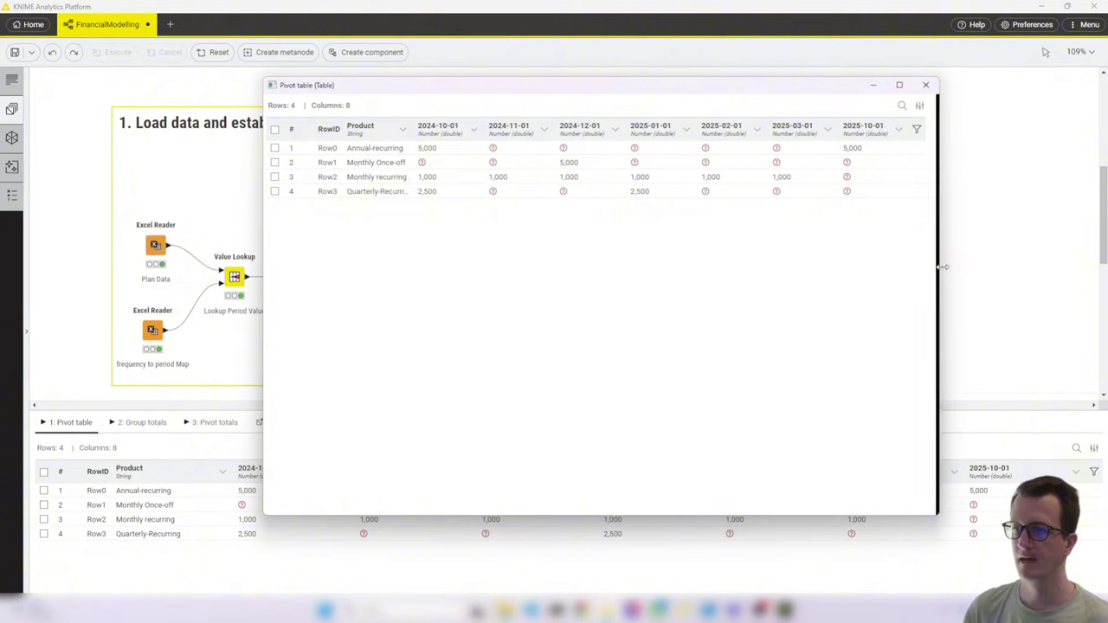
click(927, 87)
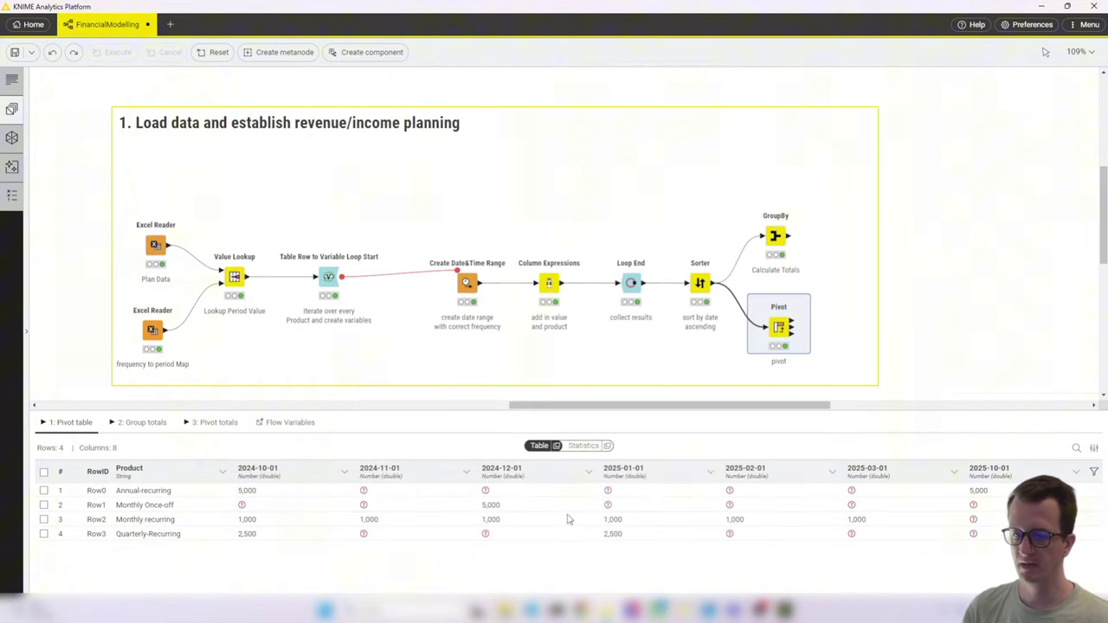
Show GroupBy's per-product totals and open Input.xlsx from File Explorer.
click(775, 236)
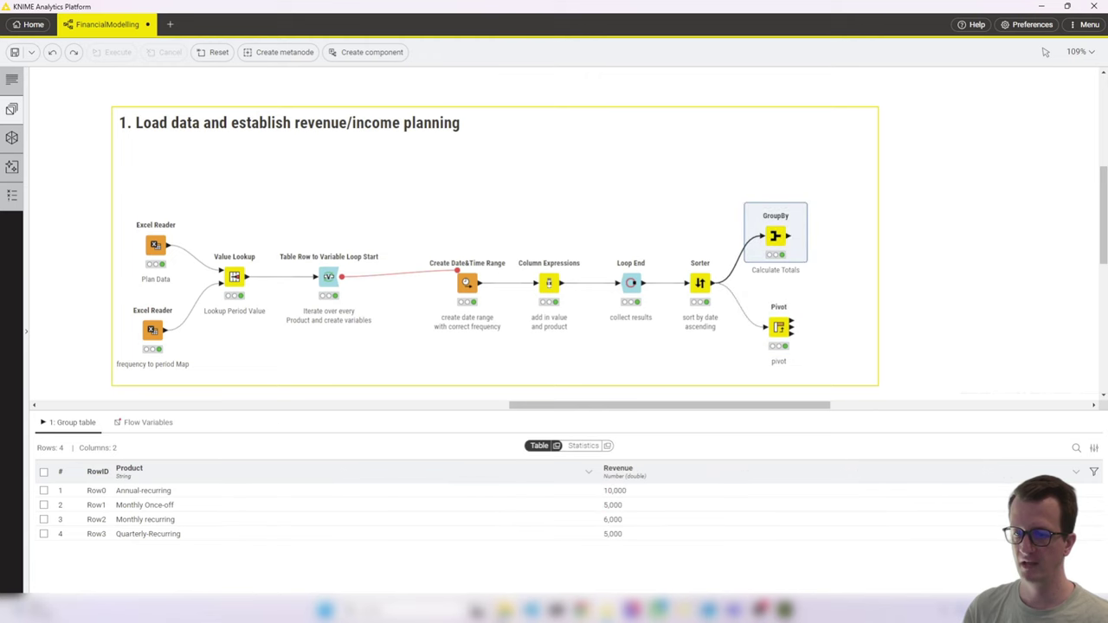
key(alt+Tab)
double_click(37, 161)
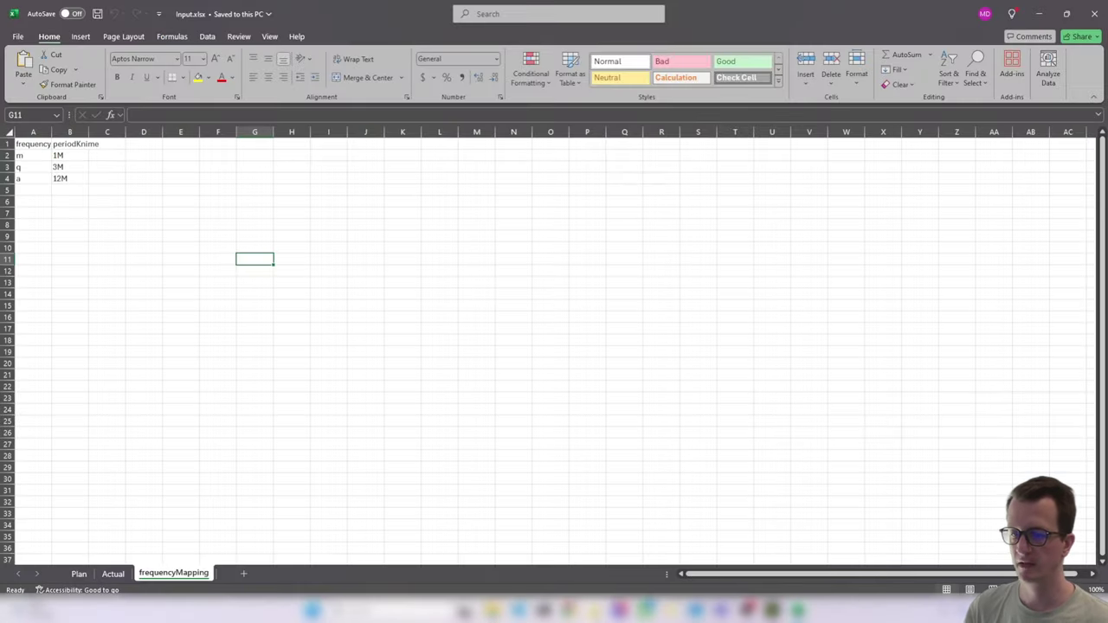
Float KNIME's Group table window over Excel and switch the workbook to the Plan sheet.
mouse_move(594, 610)
click(600, 576)
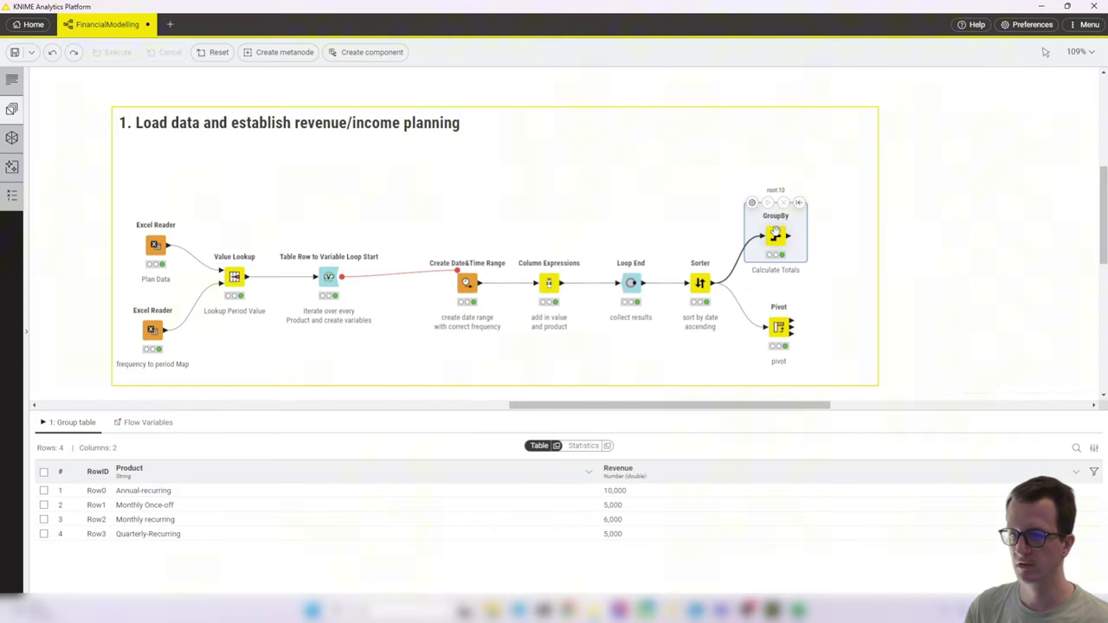
click(557, 445)
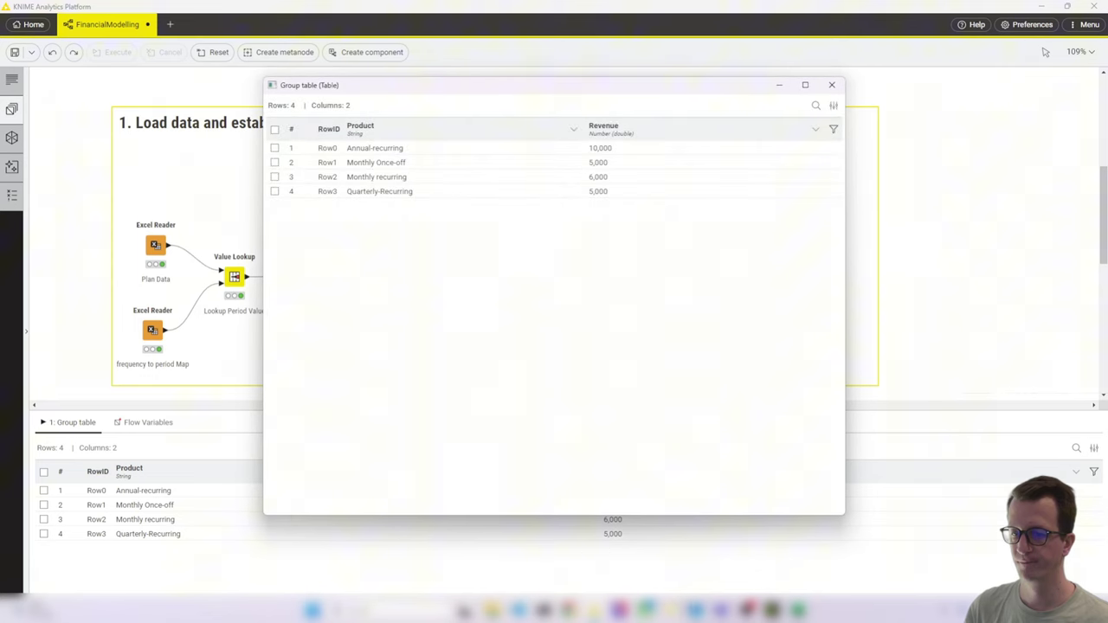
mouse_move(797, 610)
click(787, 580)
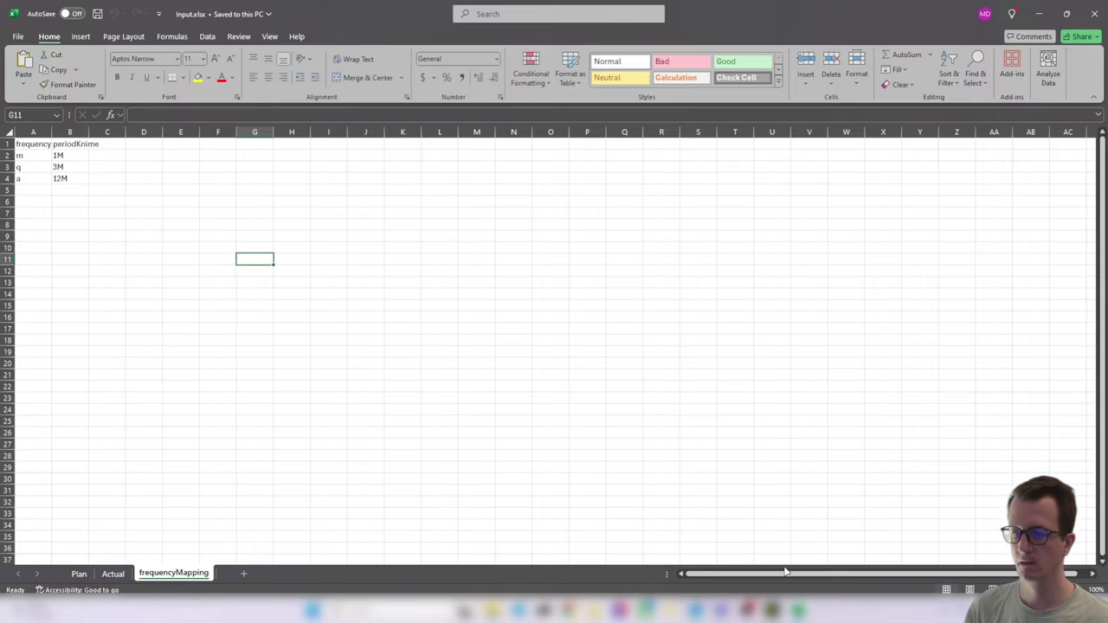
mouse_move(593, 611)
click(653, 554)
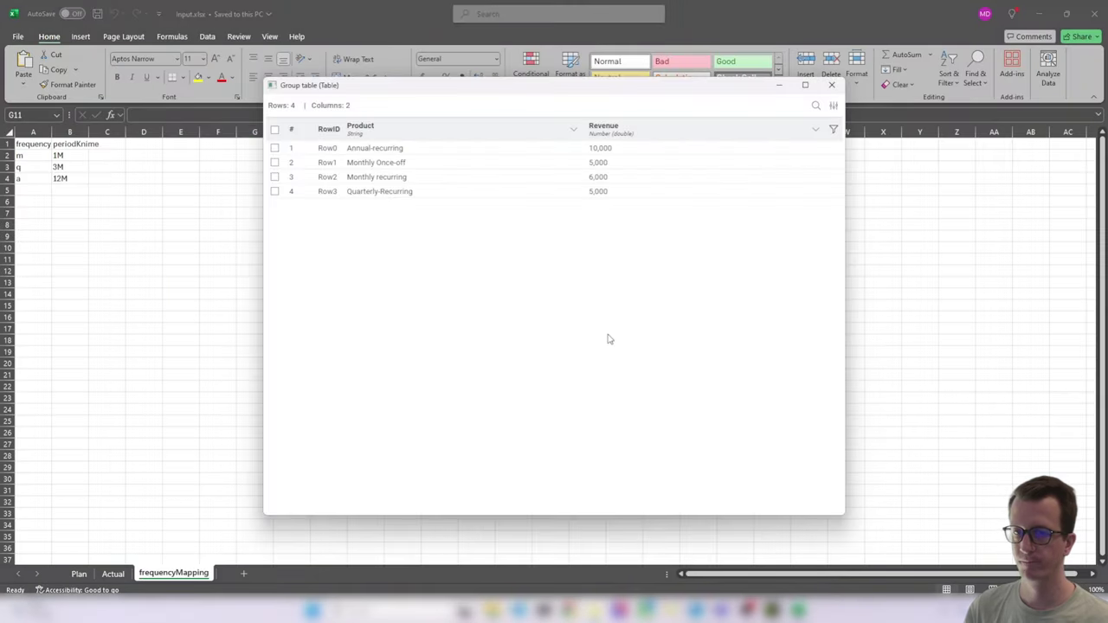
drag(471, 83, 506, 122)
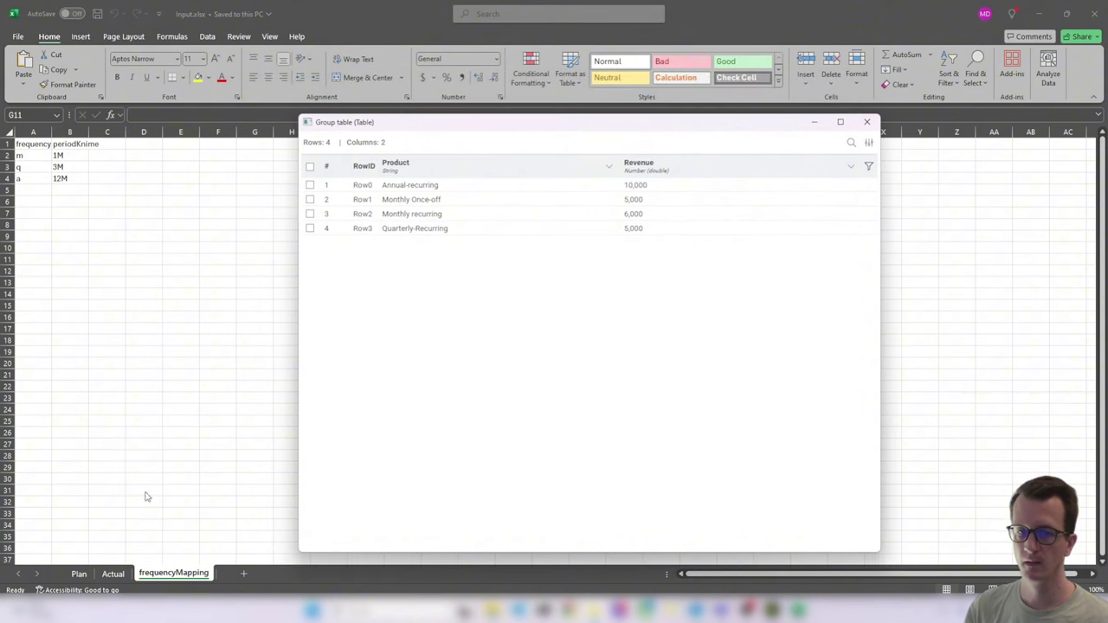
click(77, 574)
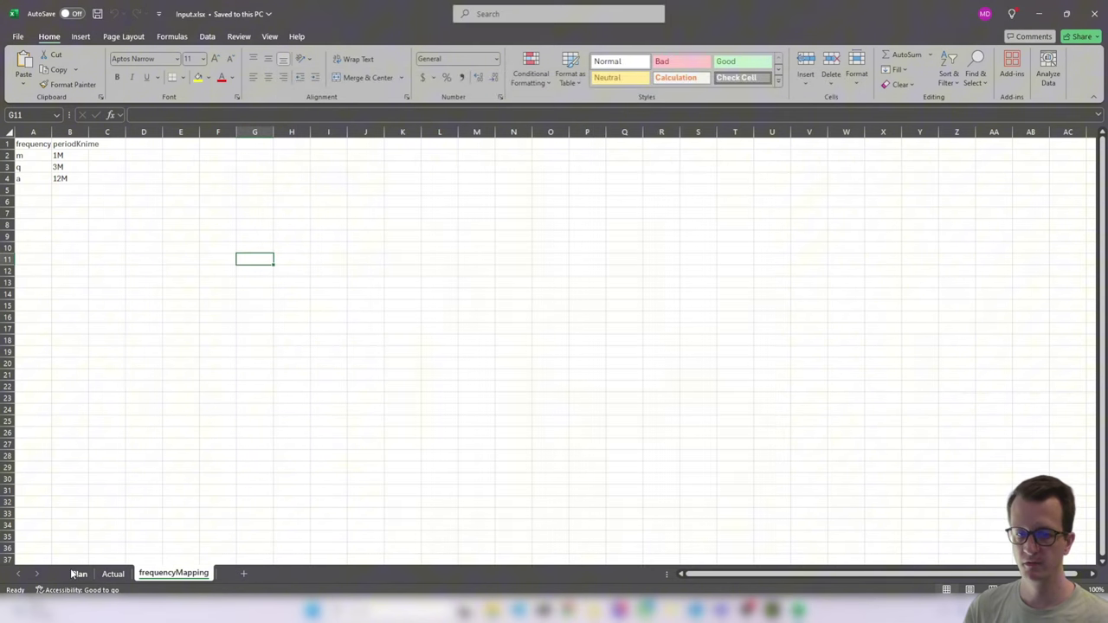
click(75, 573)
Place the Group table (totals 10,000, 5,000, 6,000, 5,000) right of the Plan data.
mouse_move(597, 611)
click(649, 567)
drag(466, 139, 517, 152)
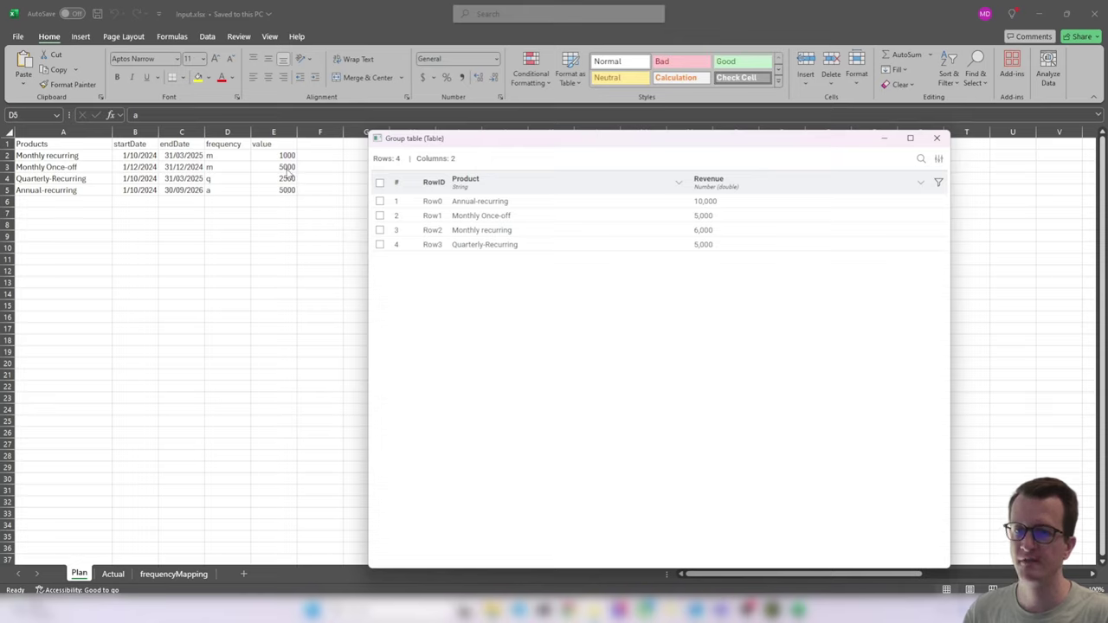
key(Escape)
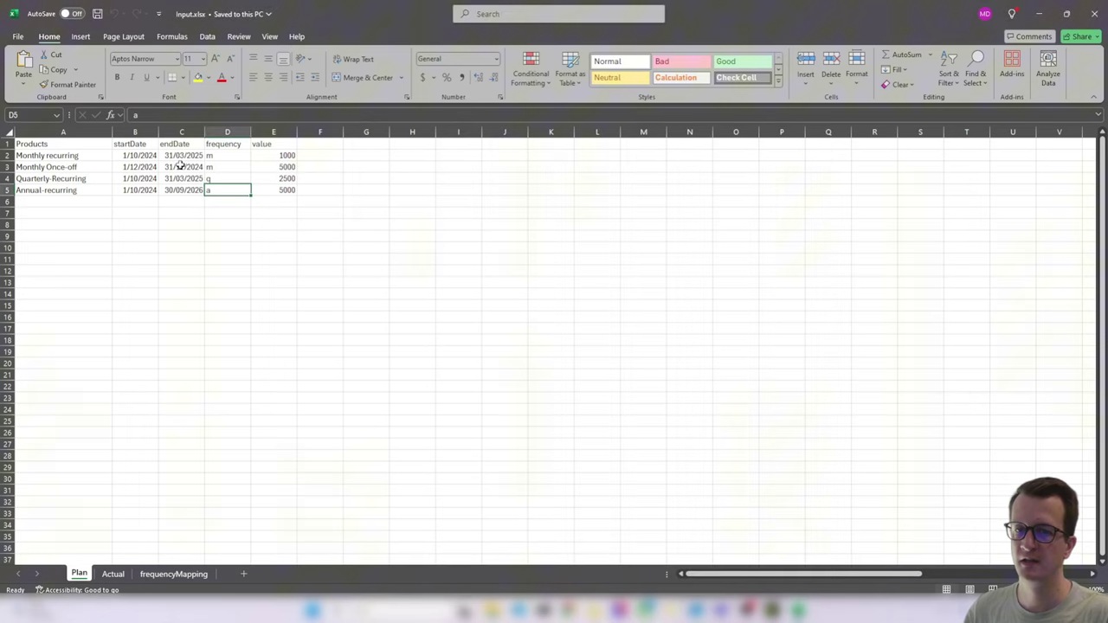
click(593, 609)
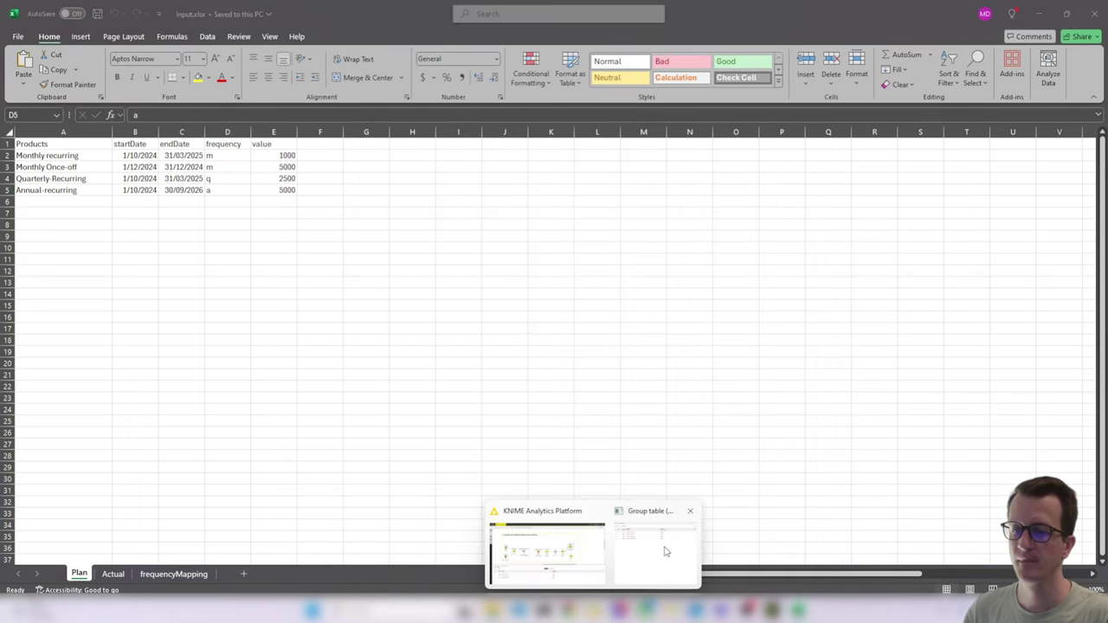
click(666, 551)
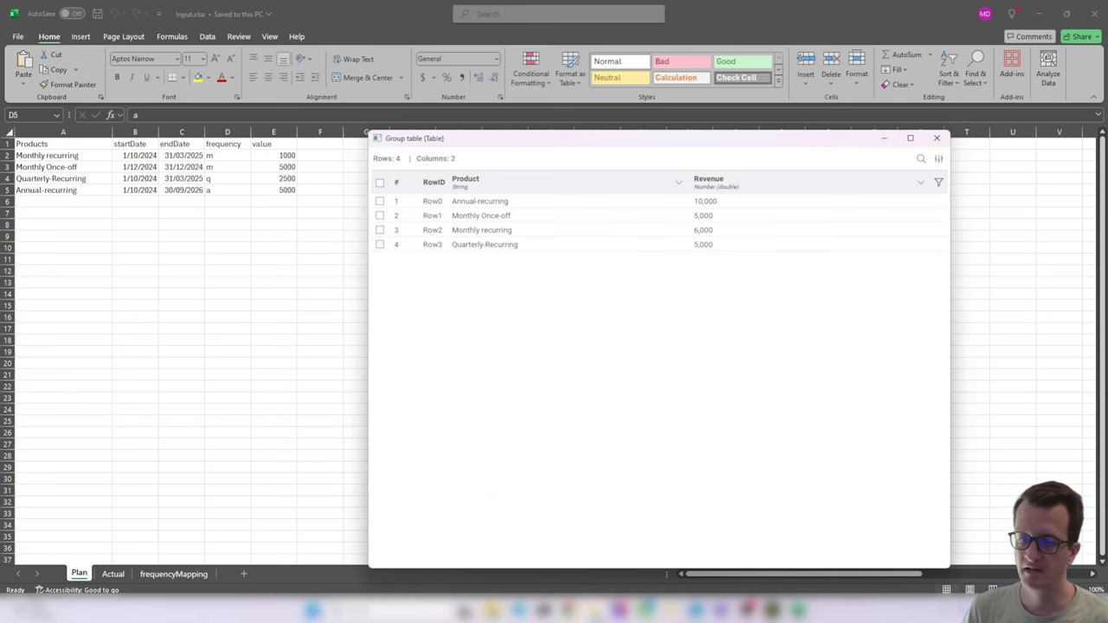
Detach the Pivot node's product-by-month table and position it beside the Plan sheet data.
mouse_move(571, 610)
click(576, 558)
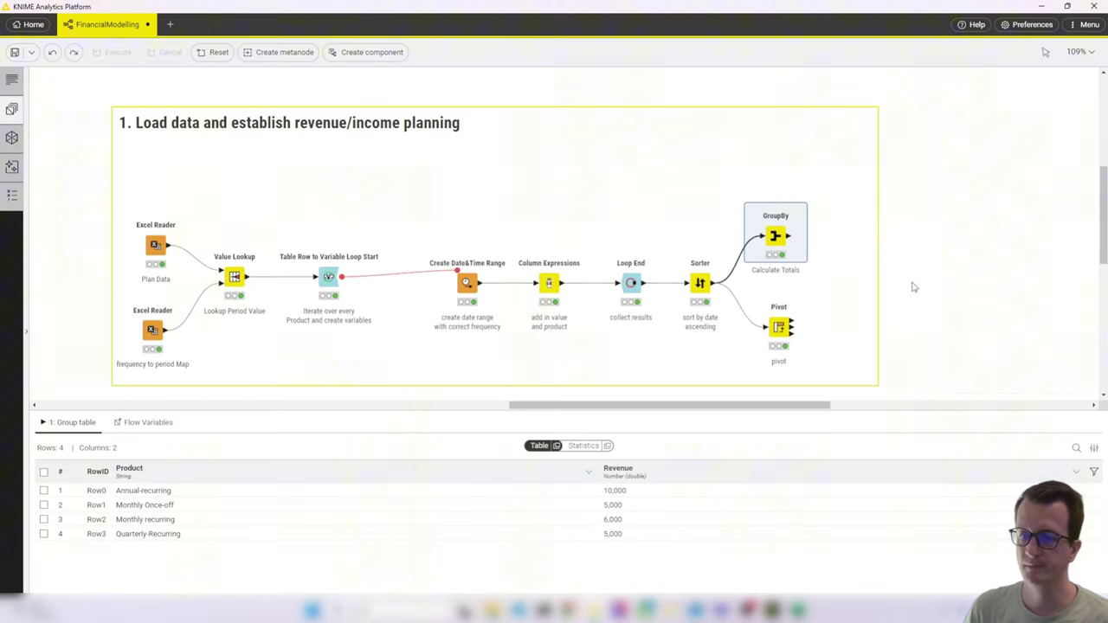
click(779, 327)
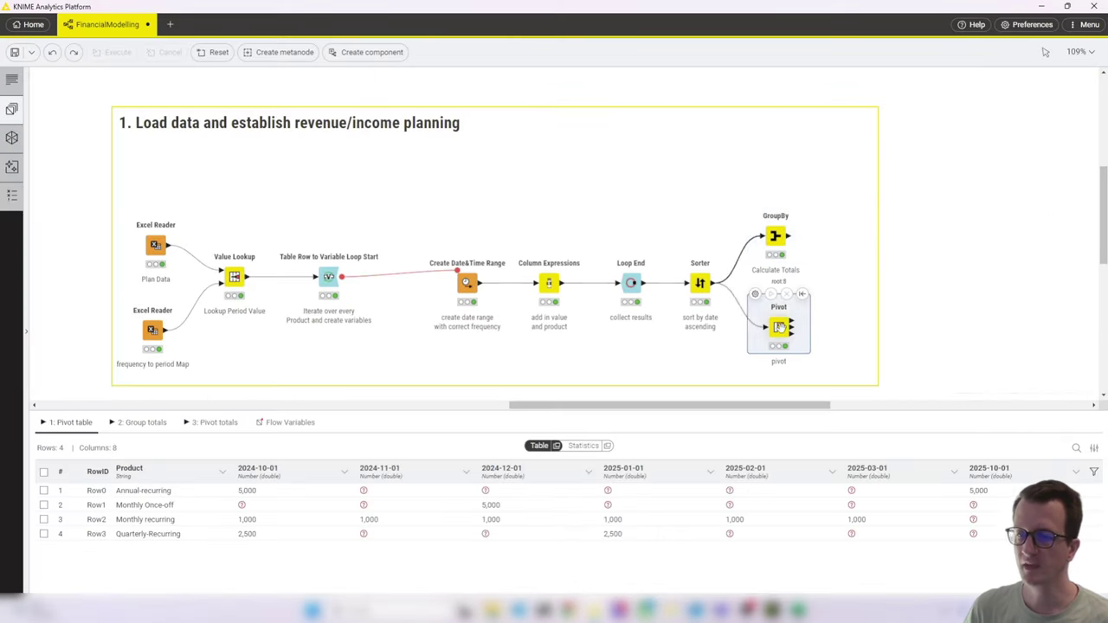
click(556, 447)
mouse_move(796, 610)
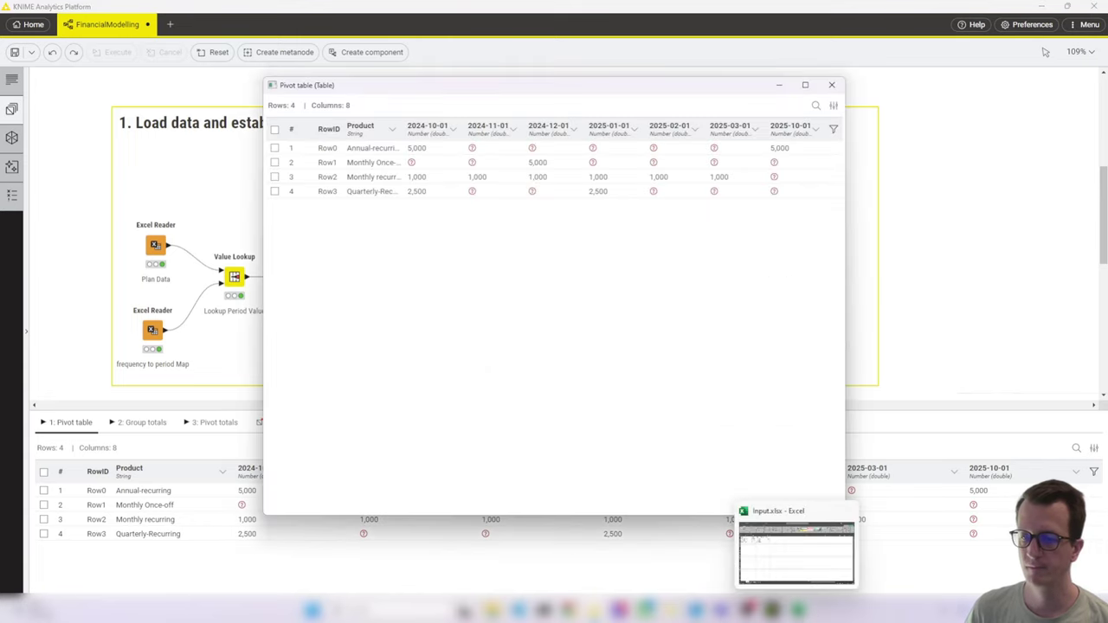
click(784, 568)
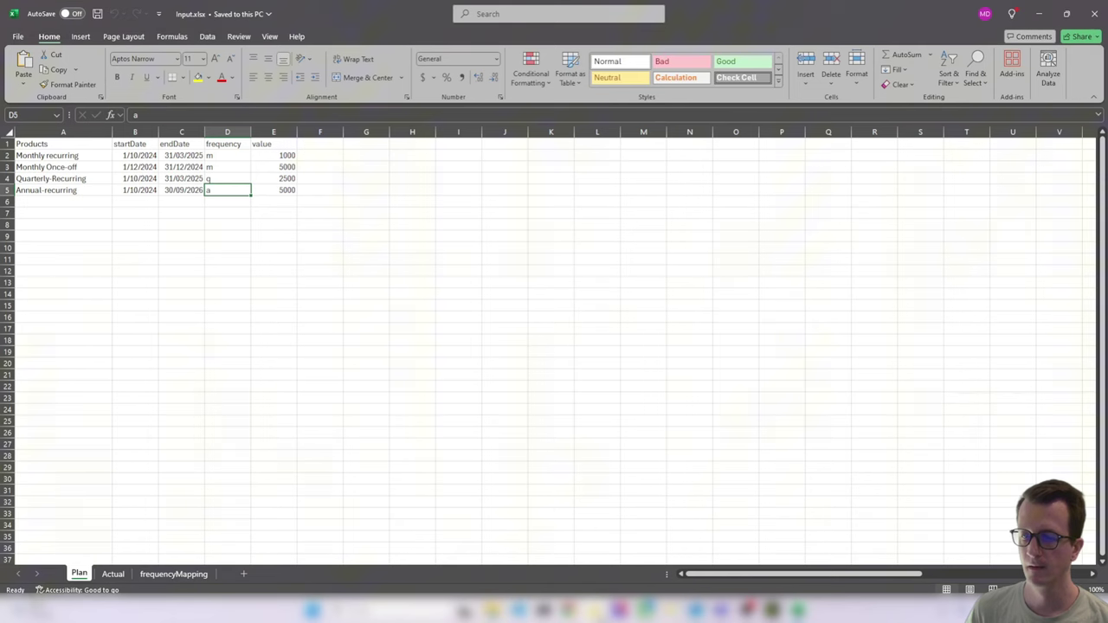
mouse_move(594, 610)
click(703, 543)
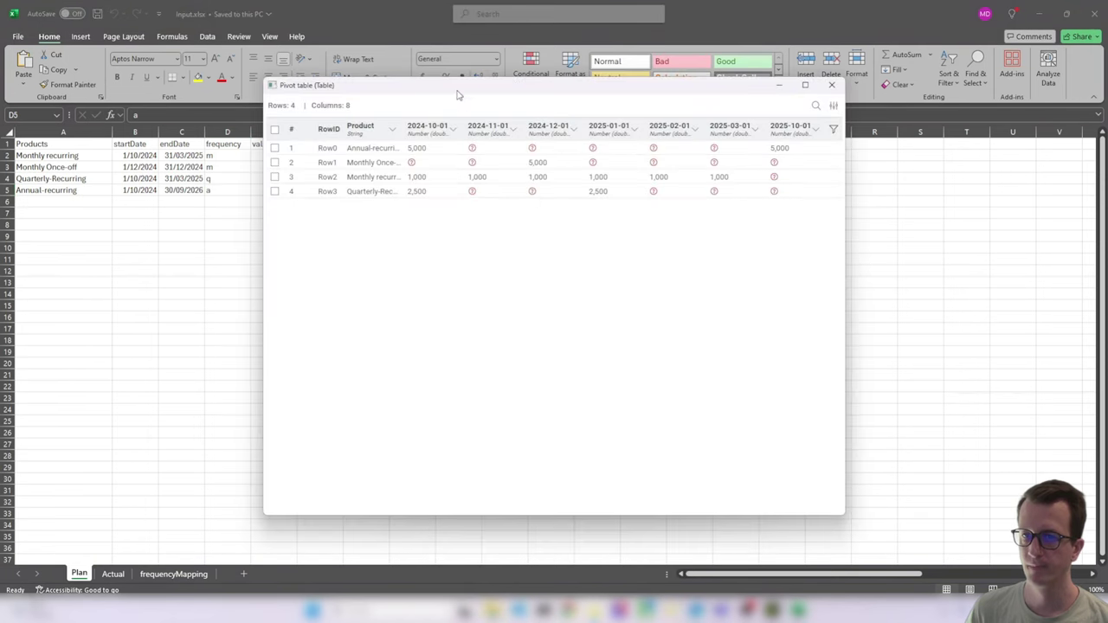
drag(457, 85, 573, 132)
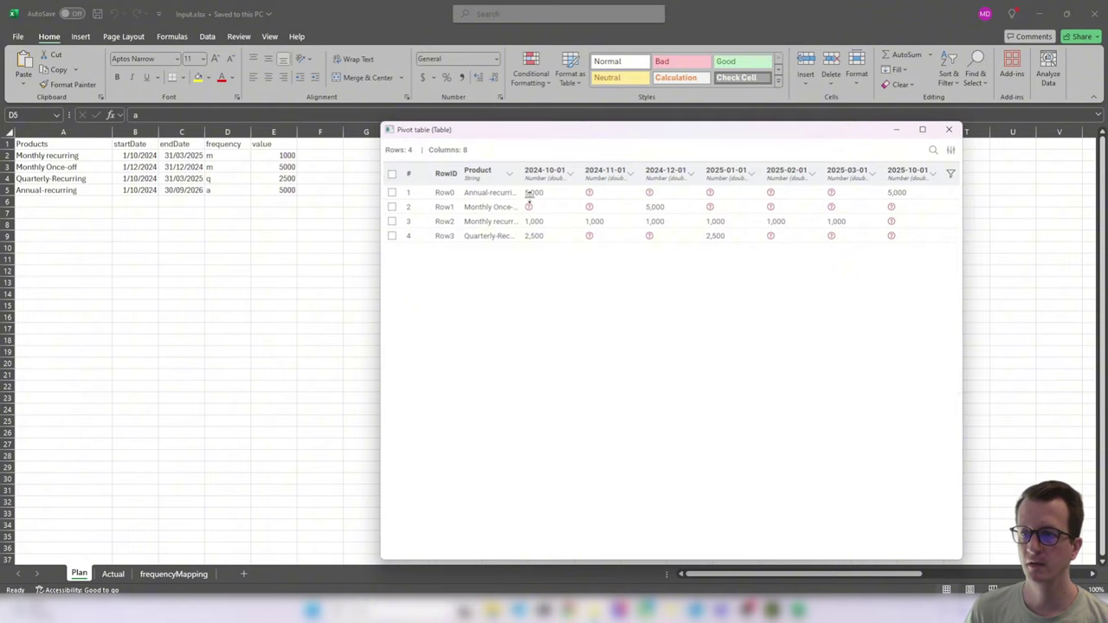